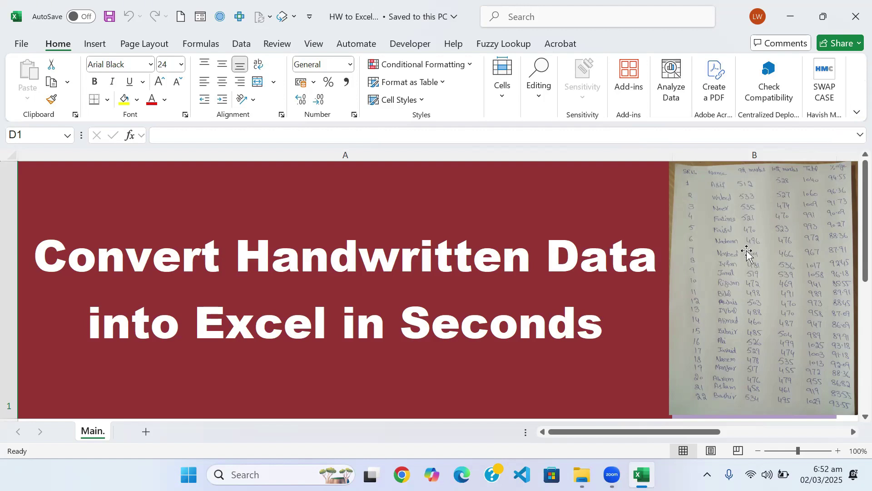
Switch to Chrome, search Google for "chat gpt" and open the ChatGPT website from the results.
key("Tab")
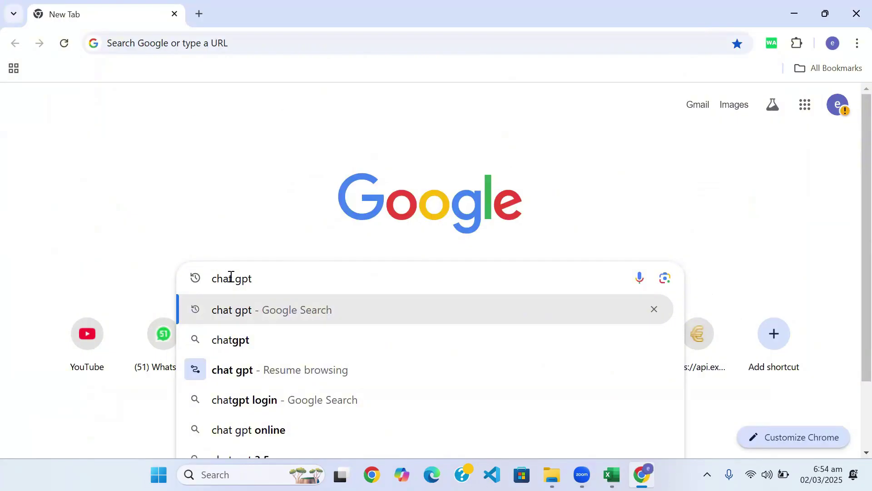
key("Return")
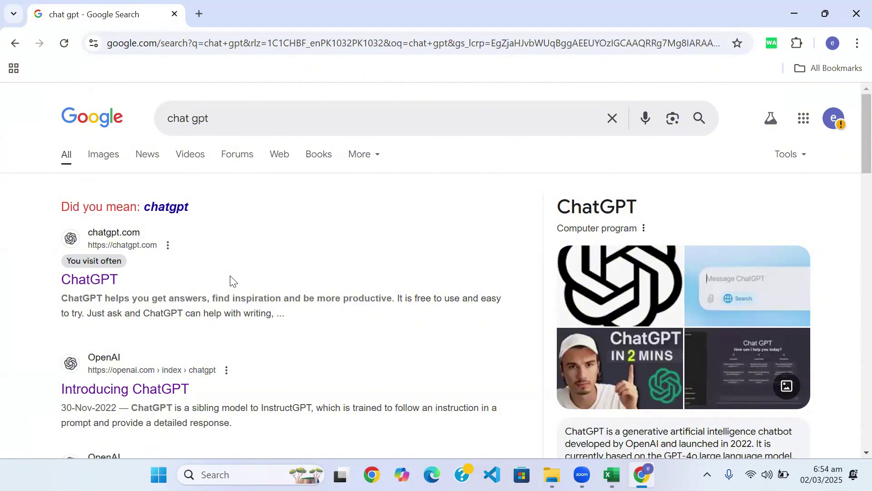
left_click(97, 281)
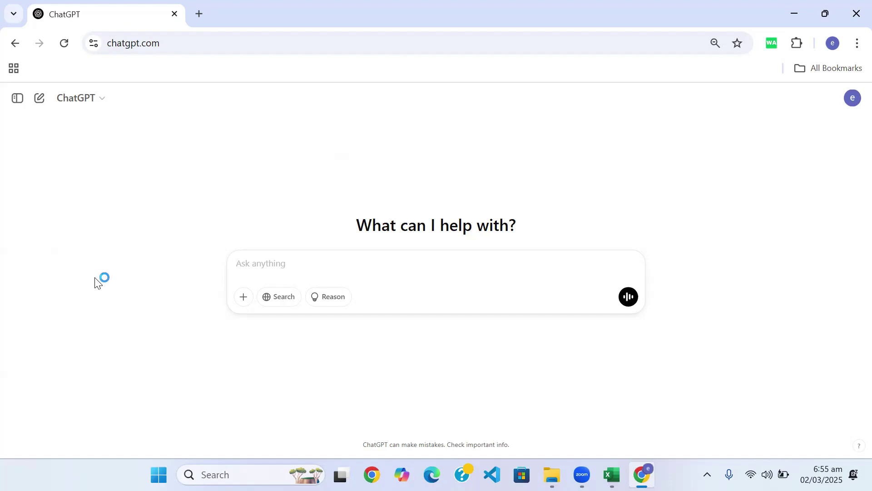
Open WhatsApp Web in a new browser tab, search for the sender's contact name and open that chat.
left_click(198, 14)
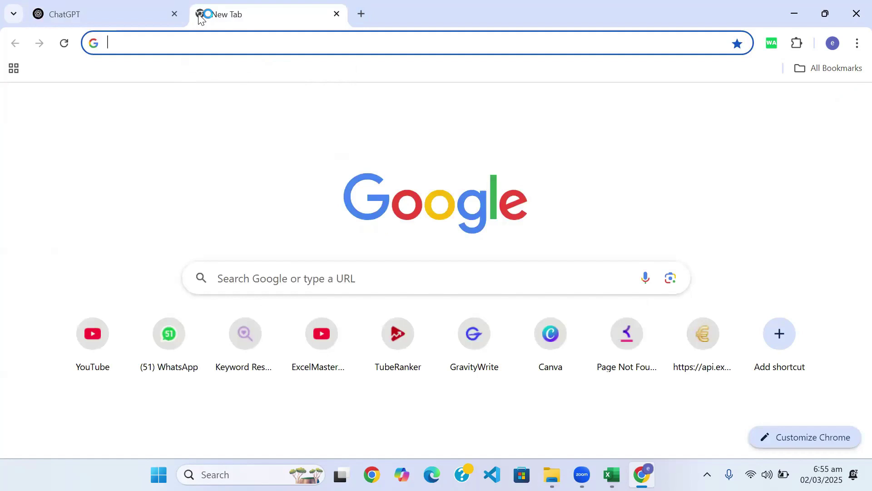
left_click(170, 327)
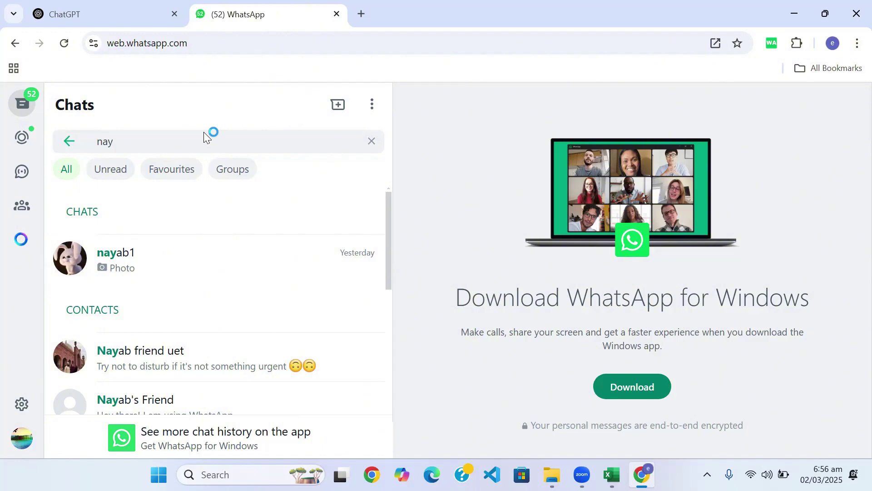
type("a")
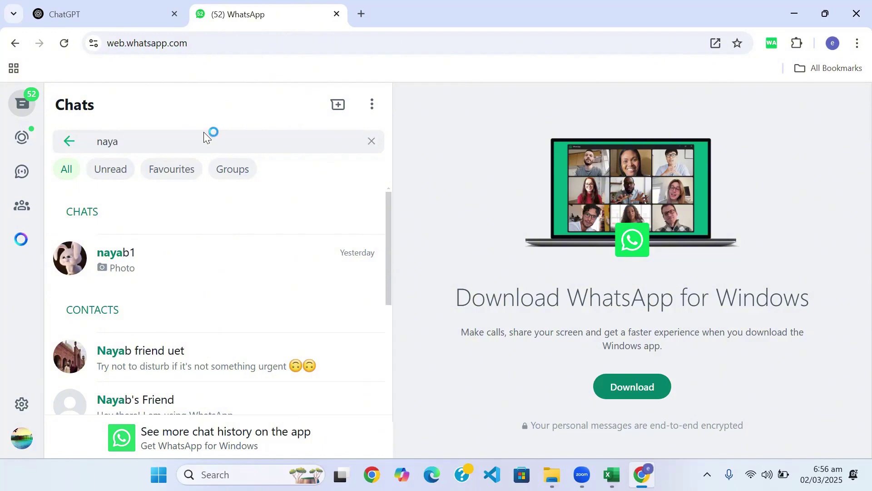
type("b1")
key("Return")
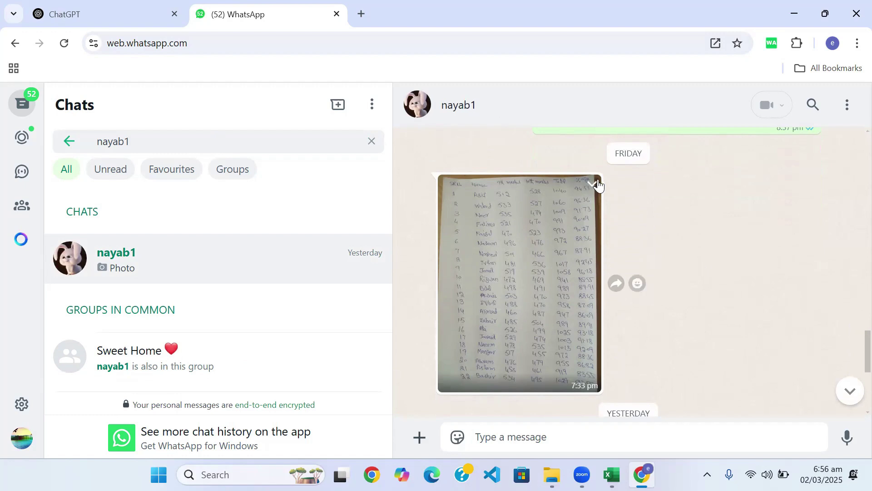
Download the photo of the handwritten marks table from the chat and open the downloaded image.
right_click(593, 184)
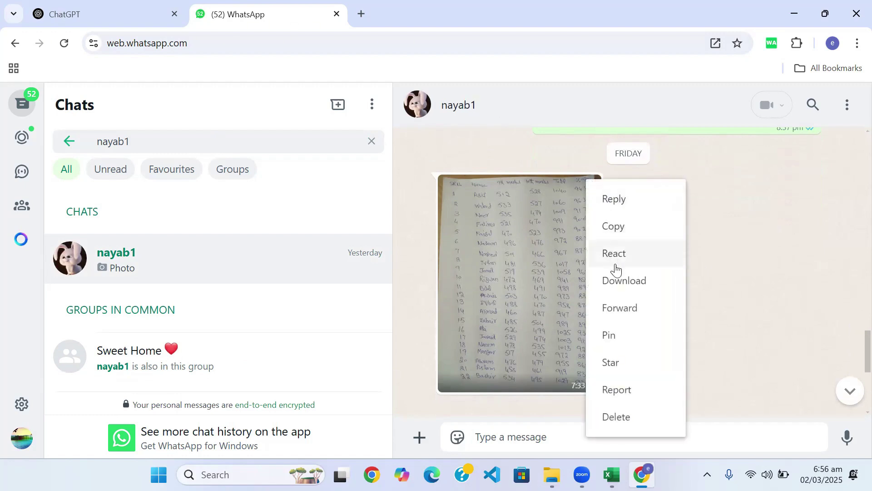
left_click(616, 281)
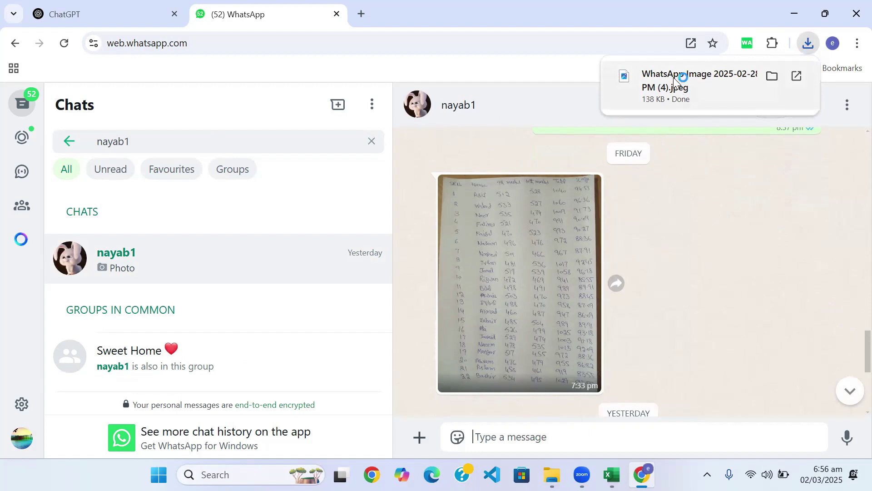
left_click(703, 80)
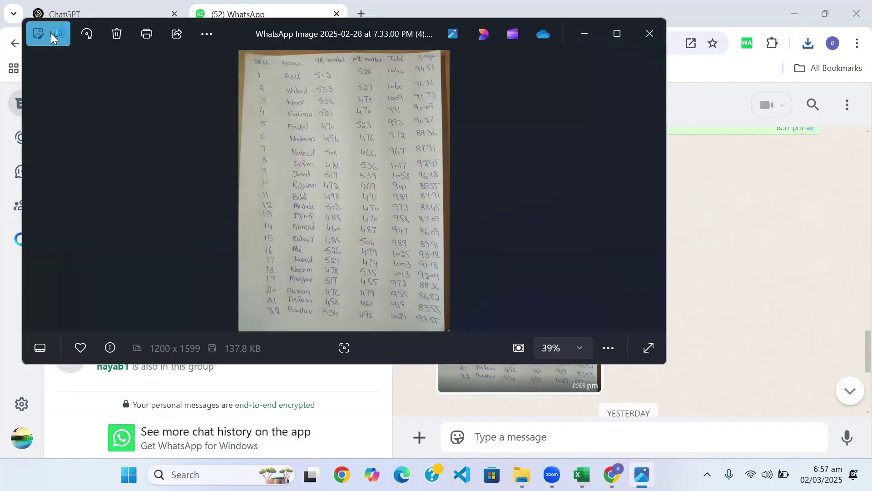
Crop the bottom and right edges of the handwritten marks photo to about 1175 x 1587 pixels.
left_click(51, 36)
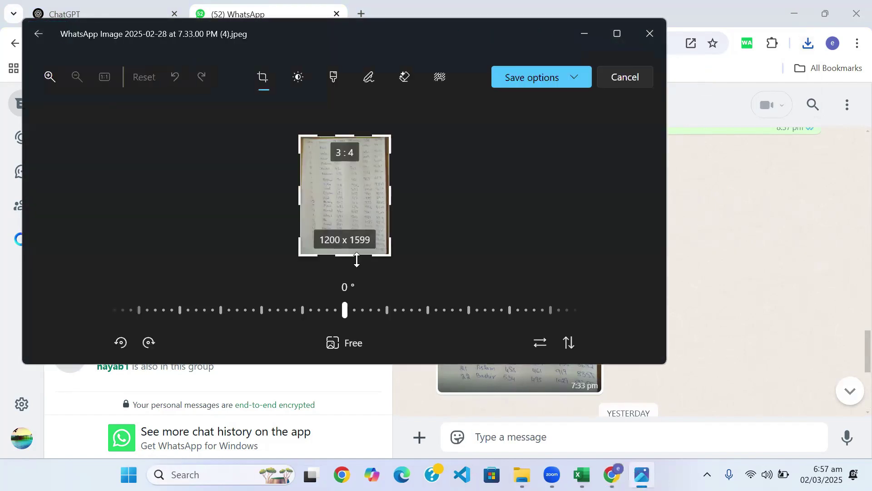
left_click_drag(345, 257, 345, 257)
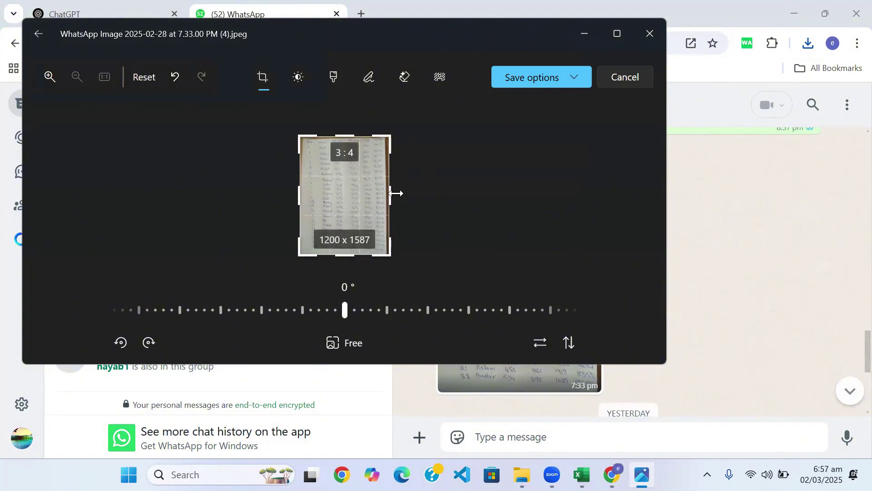
left_click_drag(396, 194, 392, 192)
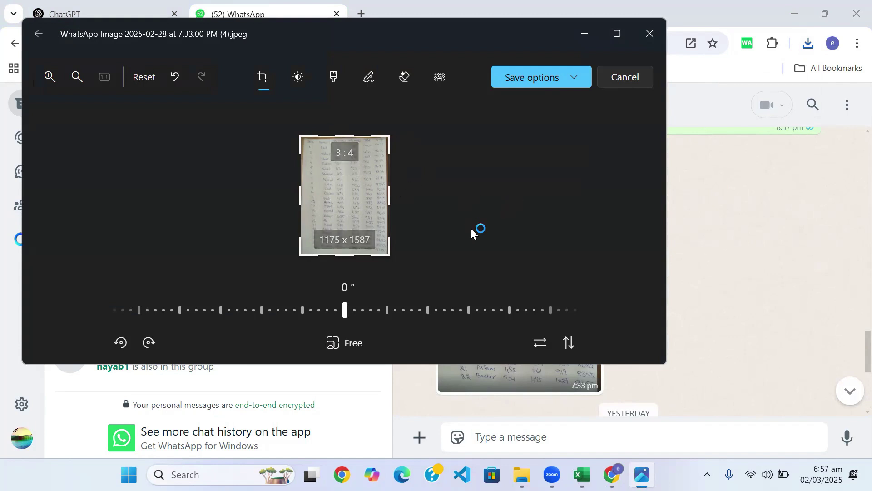
Save the cropped photo as a JPEG copy named "Hard copy" on the Desktop and close the image viewer.
left_click(575, 78)
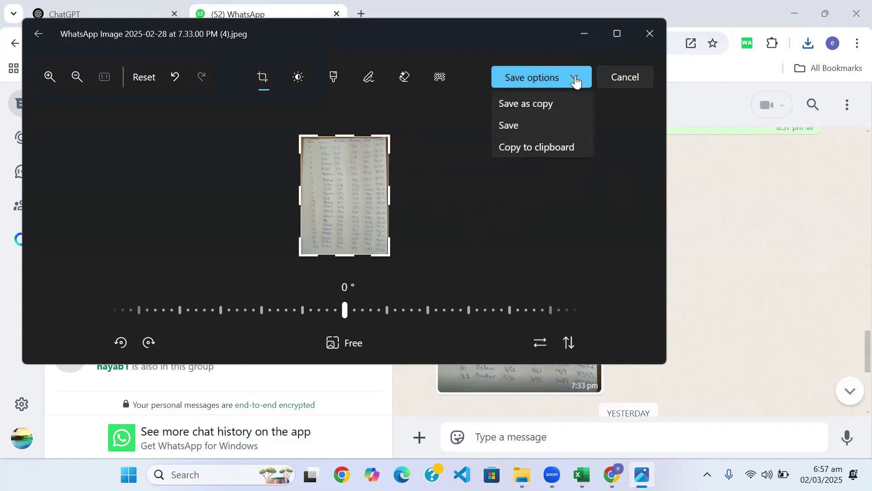
left_click(537, 104)
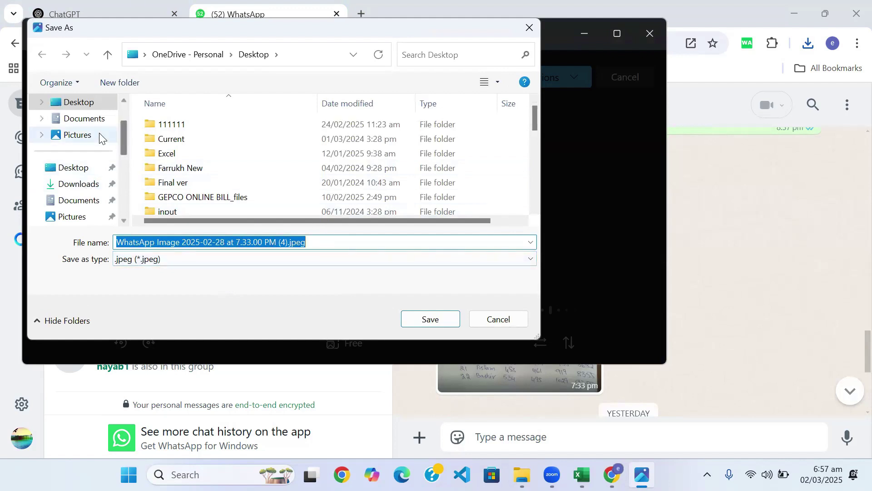
type("Hard copy")
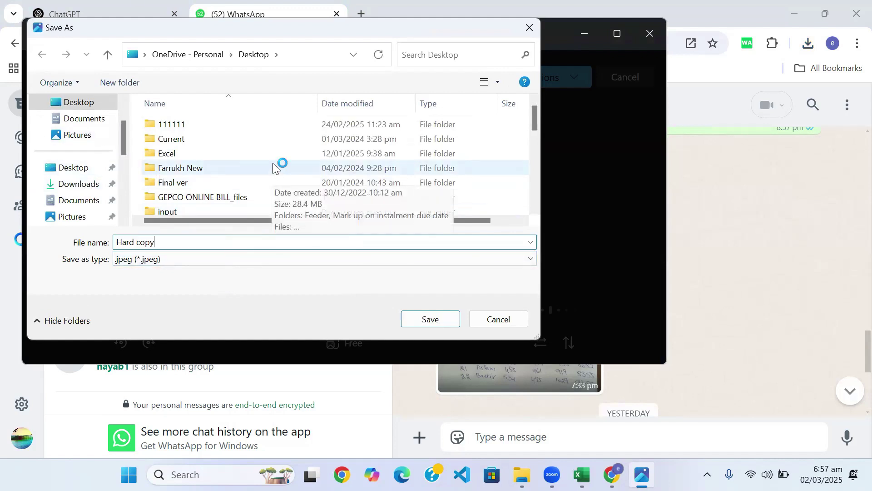
left_click(97, 108)
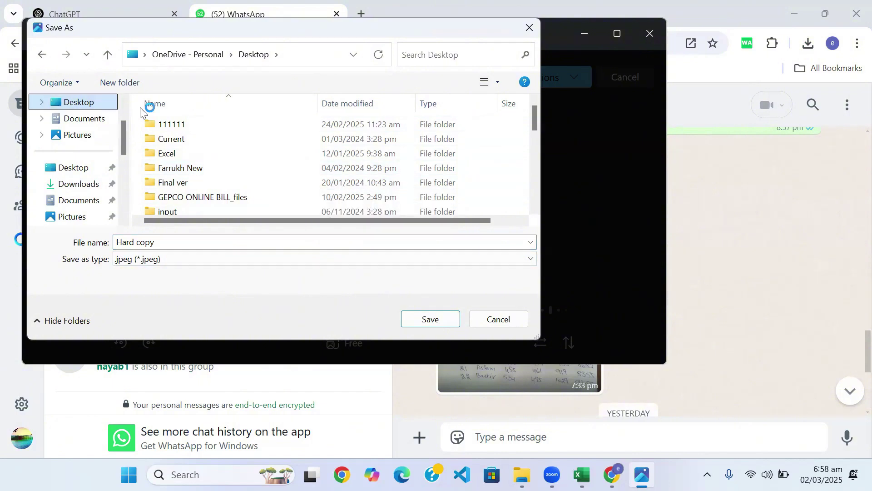
left_click(430, 320)
left_click(649, 34)
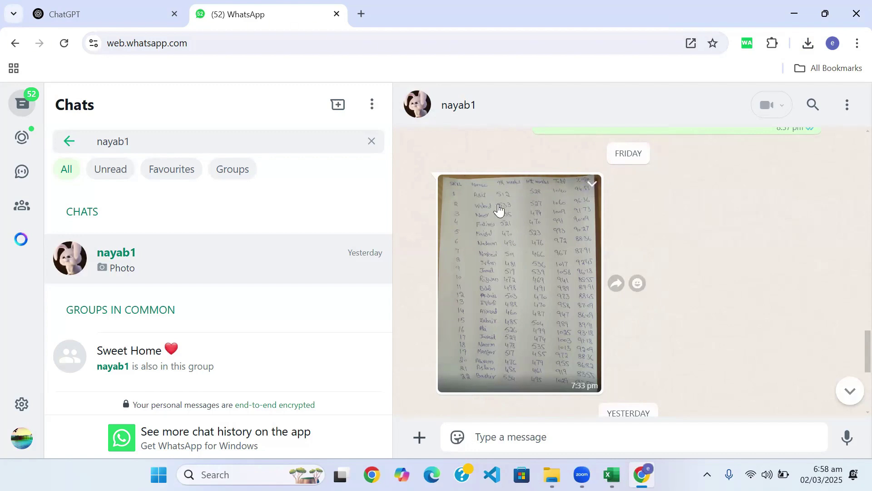
Attach Hard copy.jpeg from the Desktop to a ChatGPT message and send the prompt "i want to convert hard copy in to excel, convert it".
left_click(125, 8)
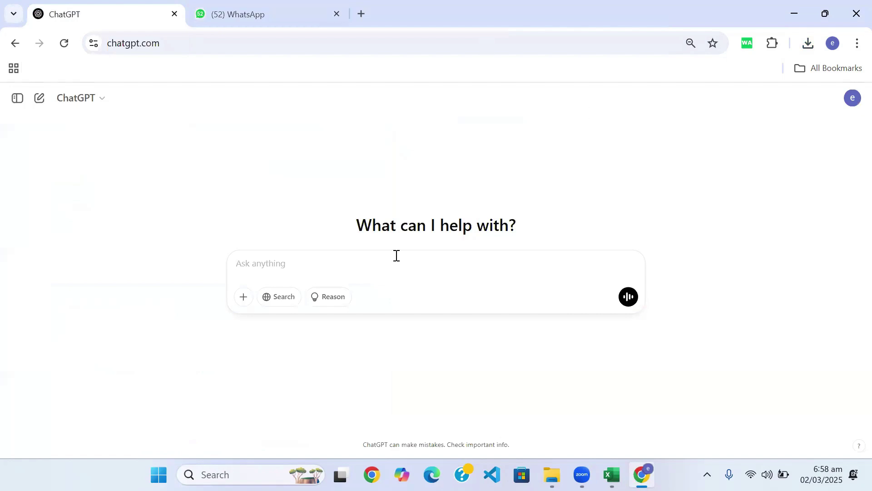
left_click(243, 302)
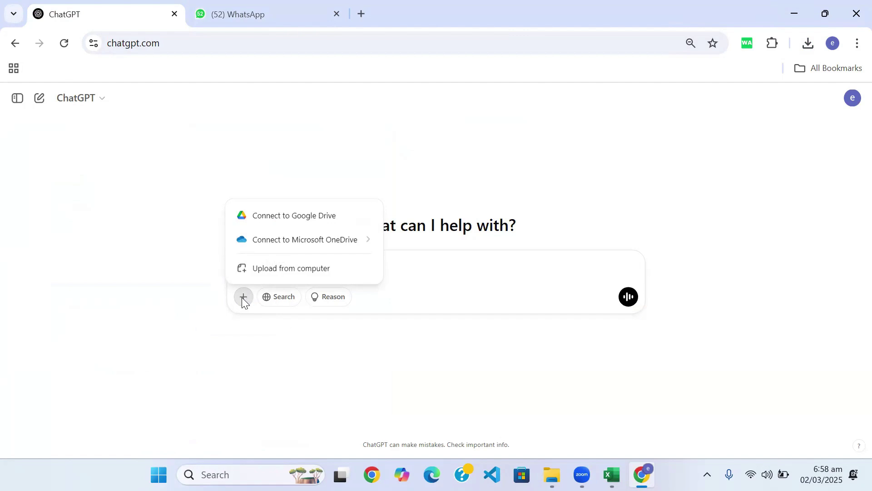
left_click(303, 272)
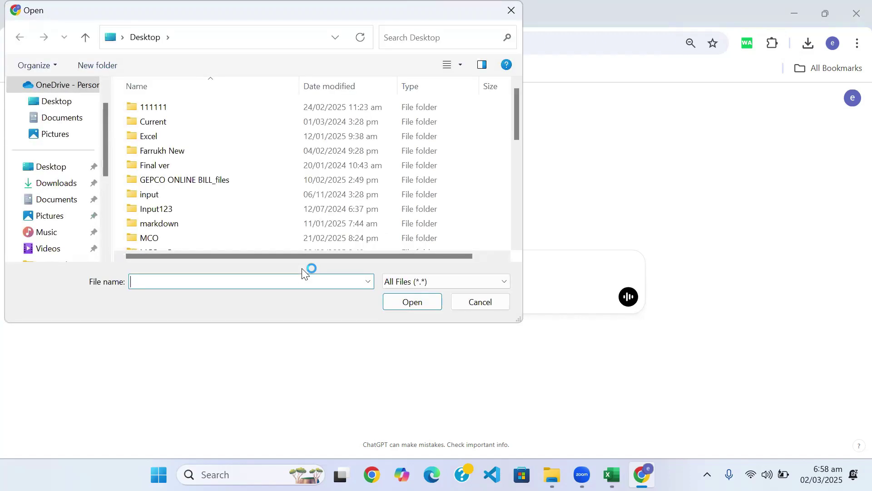
left_click(60, 169)
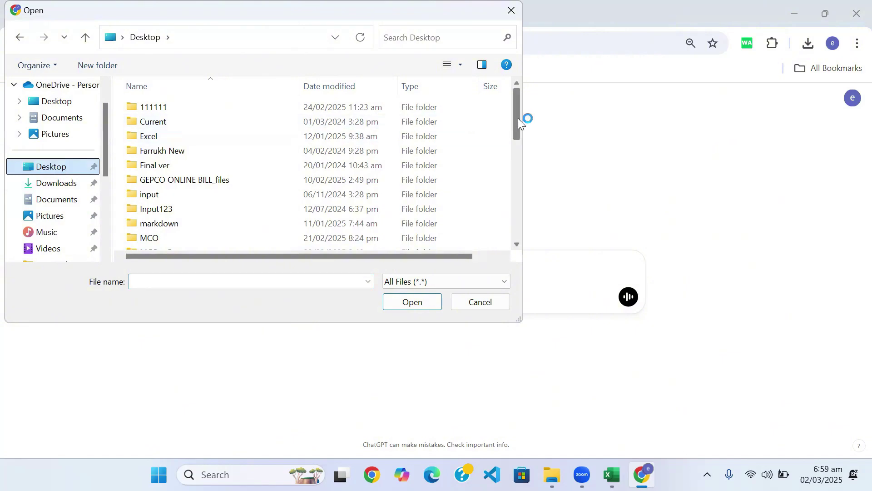
left_click_drag(518, 118, 517, 231)
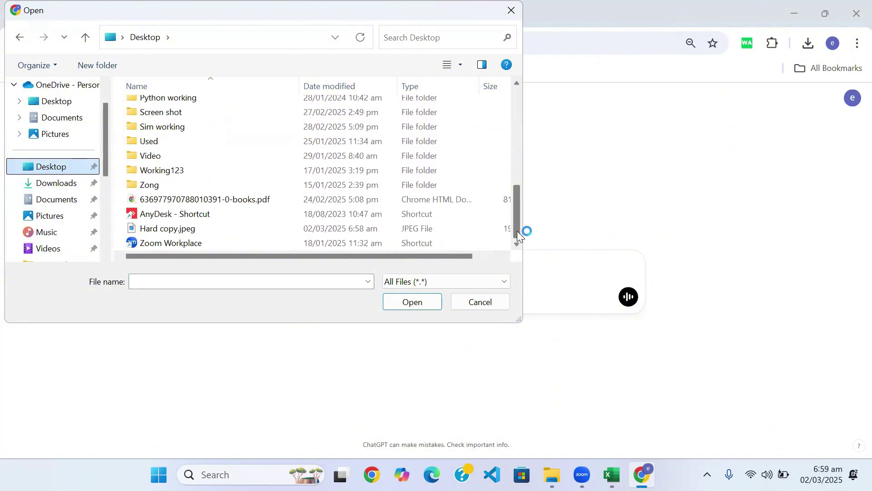
left_click(166, 229)
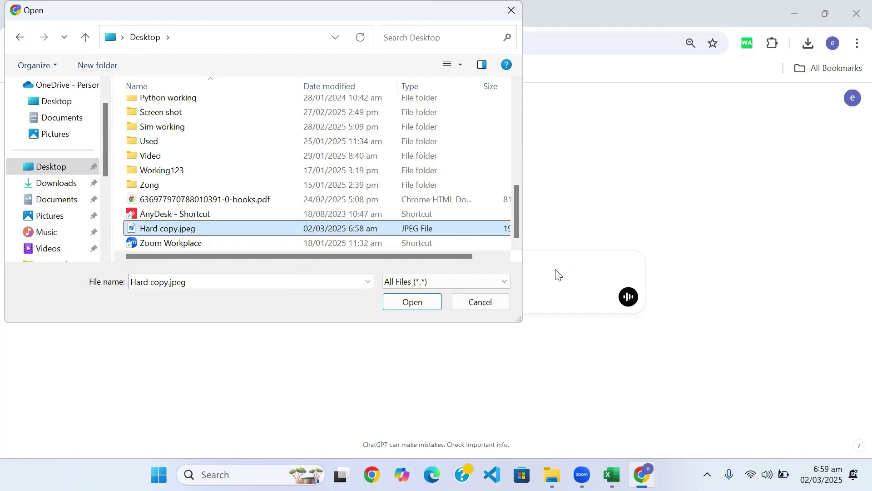
left_click(418, 302)
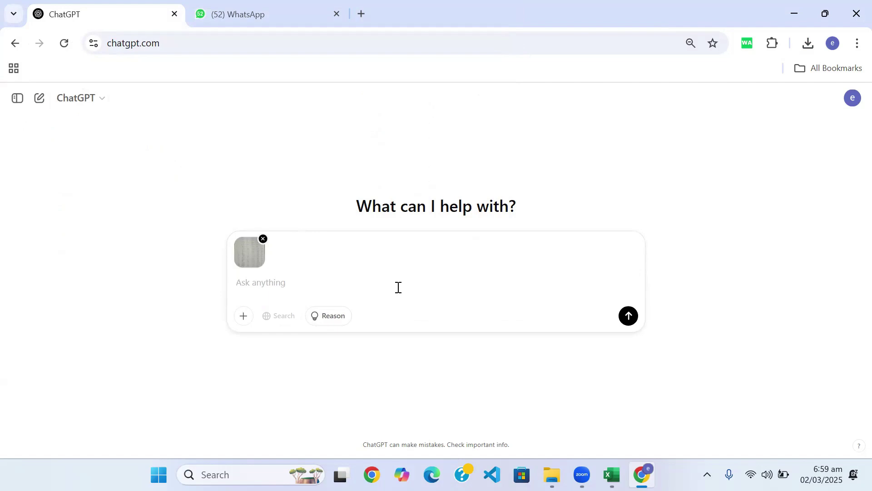
type("i want to convert hard copy in to excel, convert it")
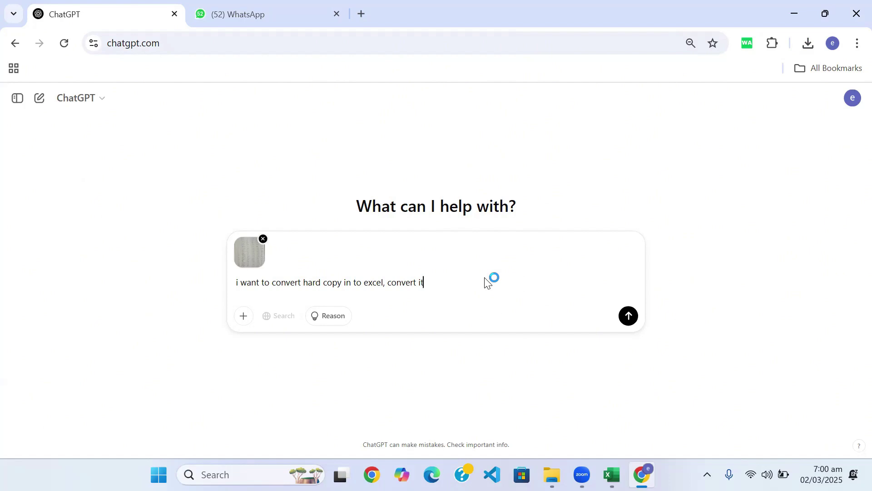
left_click(629, 317)
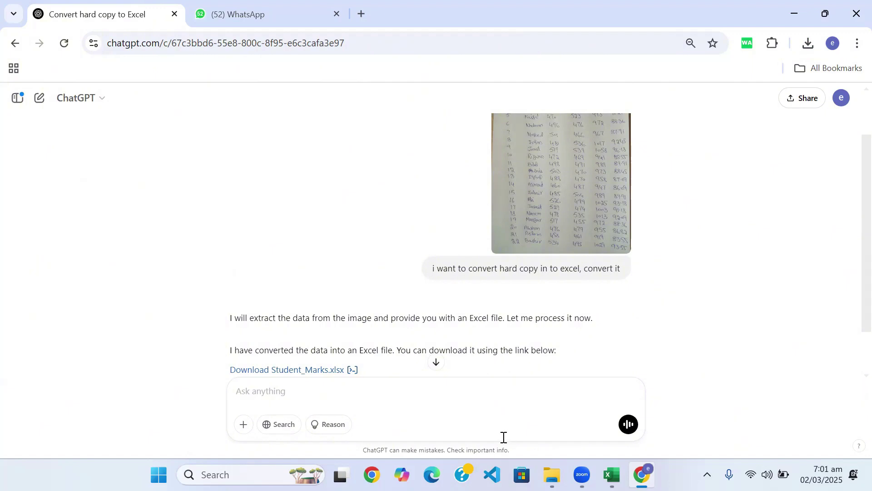
Download the Student_Marks.xlsx file from ChatGPT's reply and open it in Excel.
left_click(296, 374)
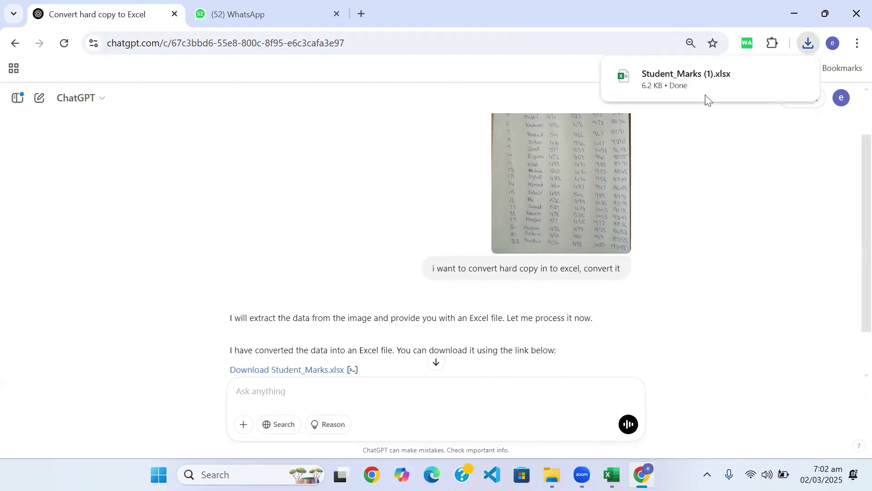
mouse_move(649, 73)
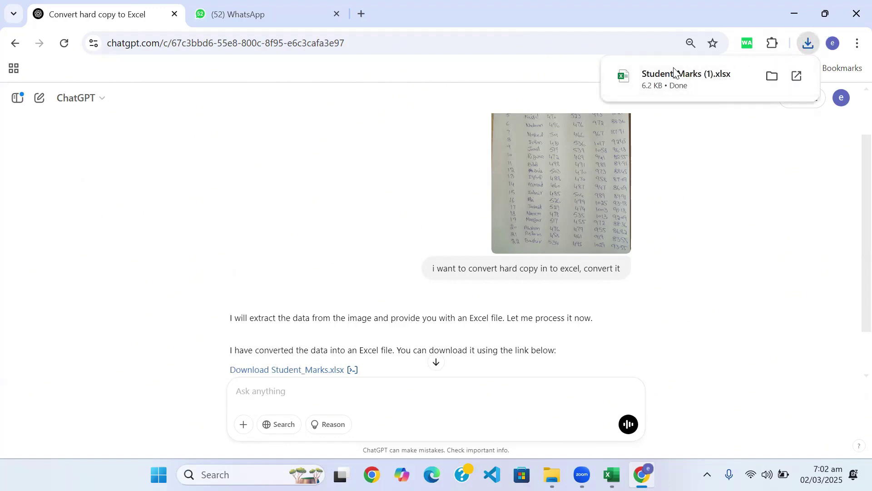
left_click(667, 86)
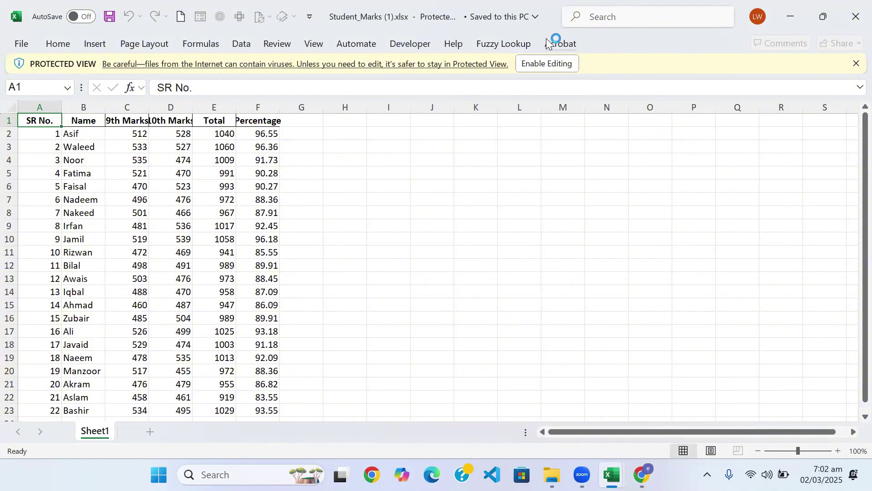
Enable editing of the downloaded workbook and auto-fit the widths of columns A to F.
left_click(537, 62)
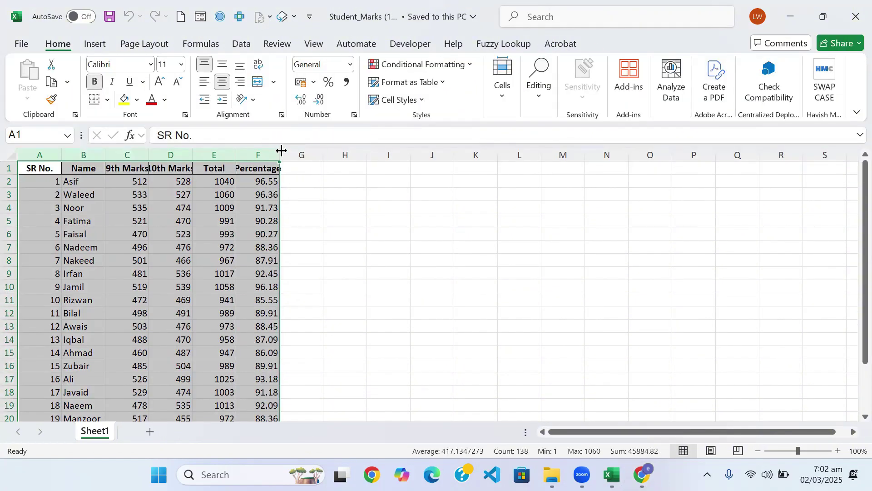
double_click(282, 151)
left_click(417, 284)
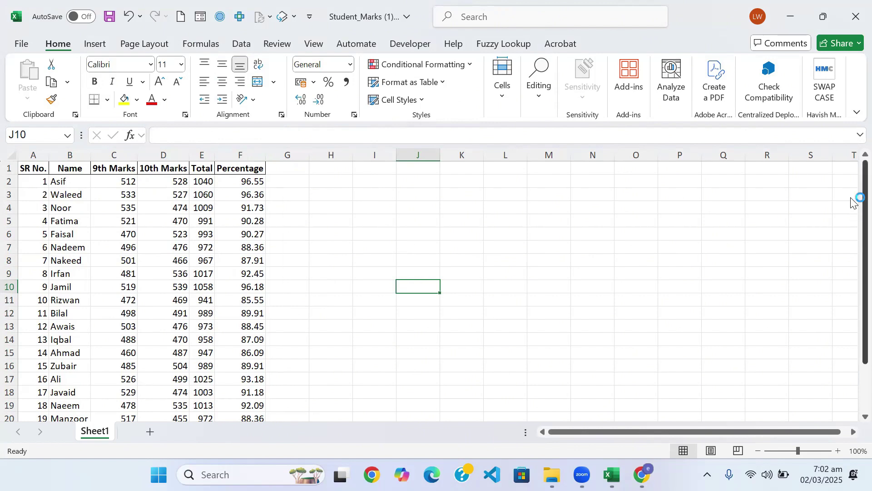
left_click_drag(852, 200, 852, 245)
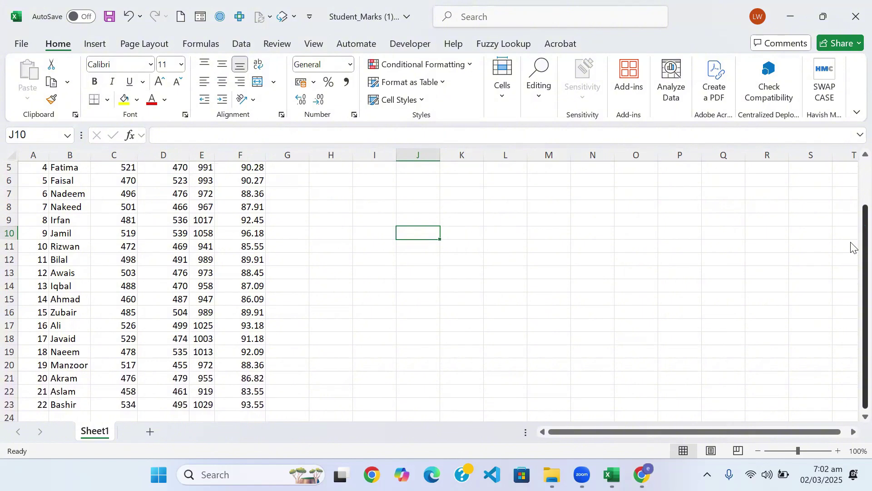
left_click(853, 244)
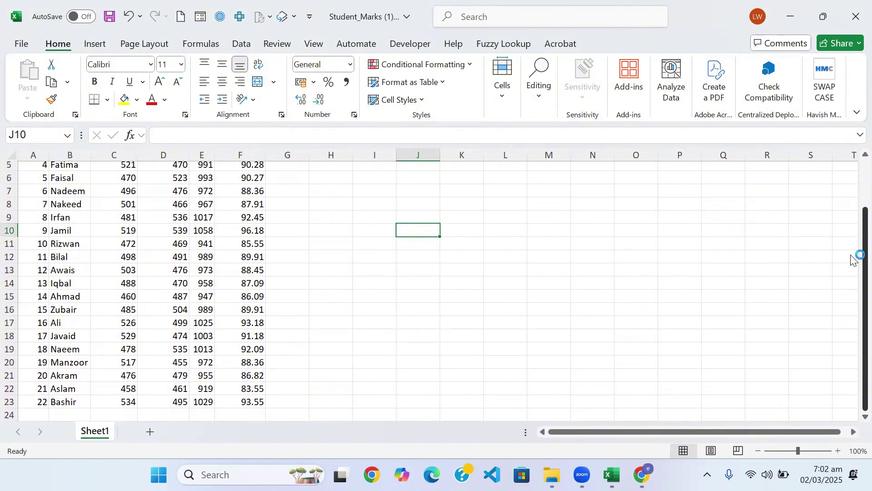
left_click_drag(851, 259, 853, 191)
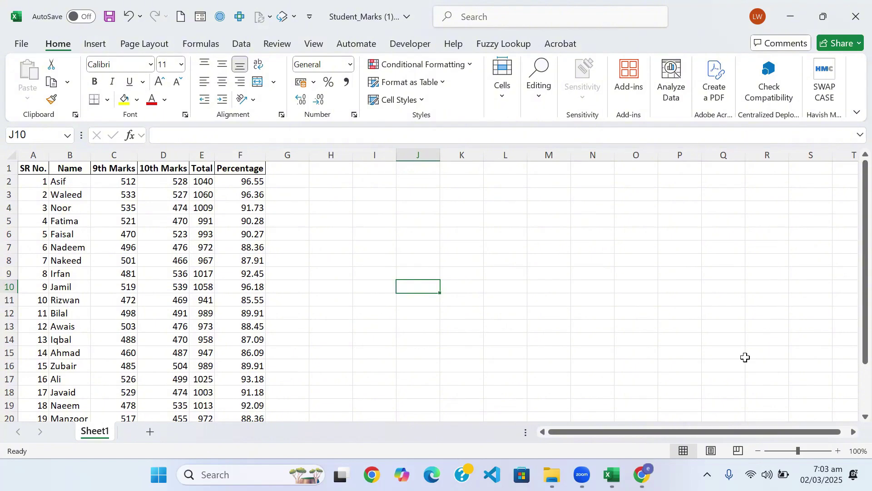
Switch to the ChatGPT conversation, send the message "check mistake if any" and read through the reply.
left_click(642, 475)
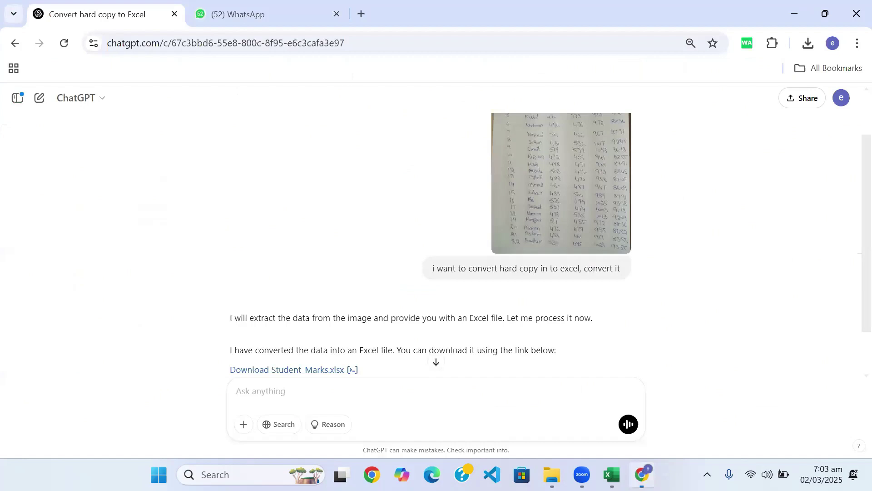
left_click(419, 374)
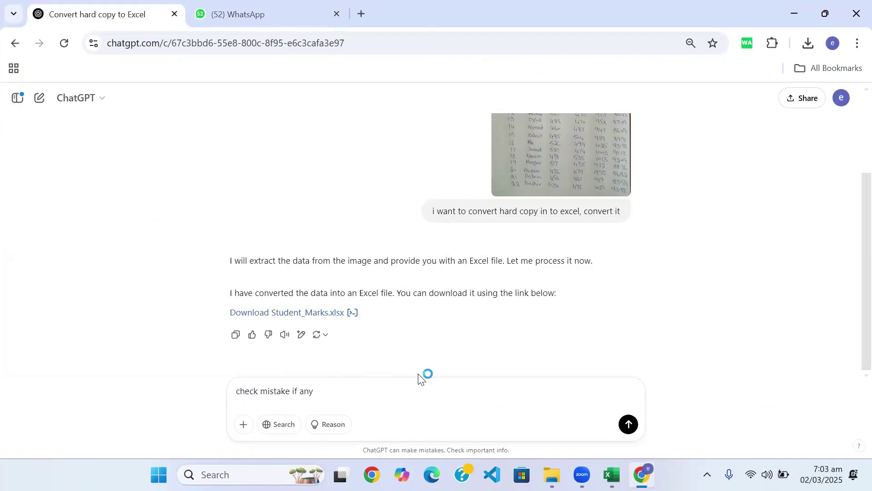
left_click(629, 425)
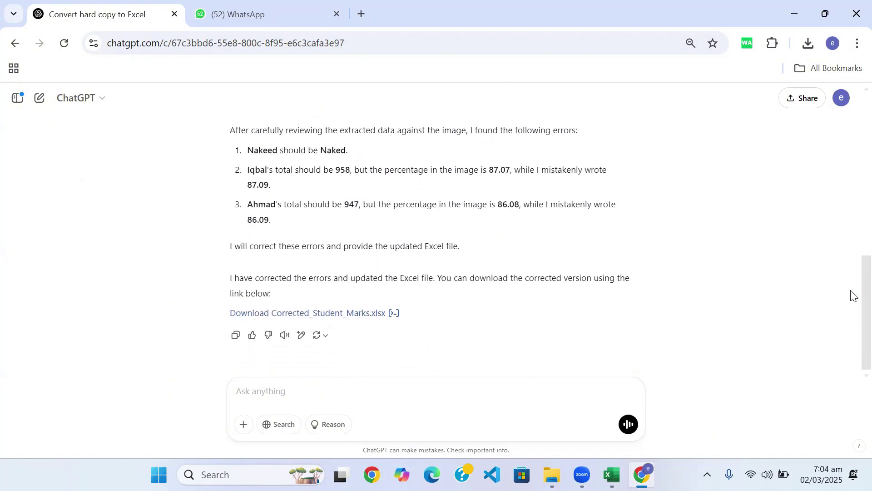
scroll(256, 226, "up", 1)
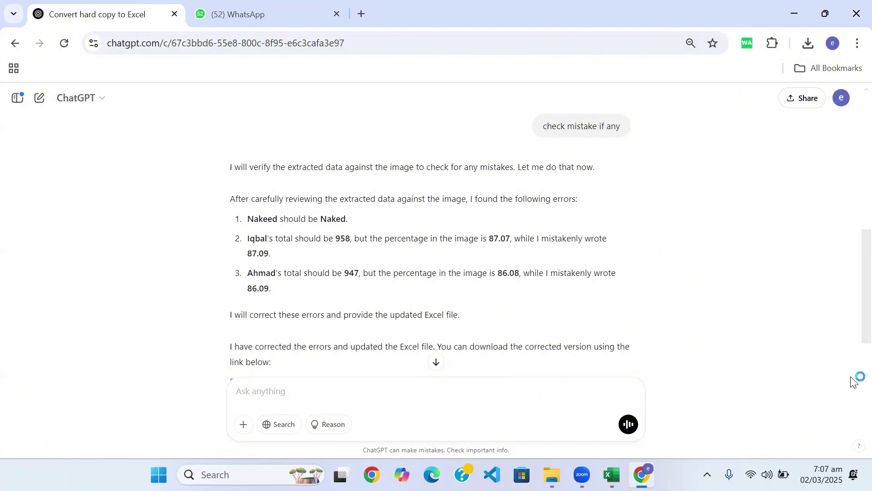
scroll(558, 345, "down", 2)
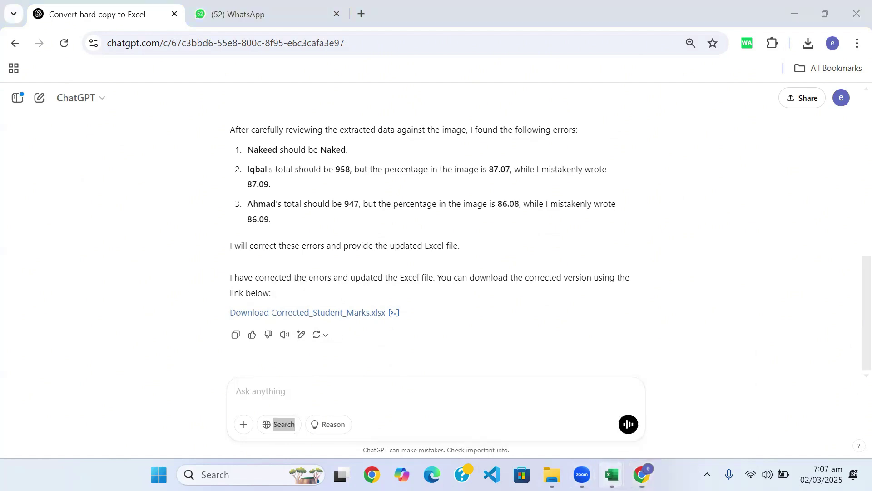
Switch to the Student_Marks (1).xlsx workbook and paste the copied photo of the handwritten table beside the data.
mouse_move(613, 475)
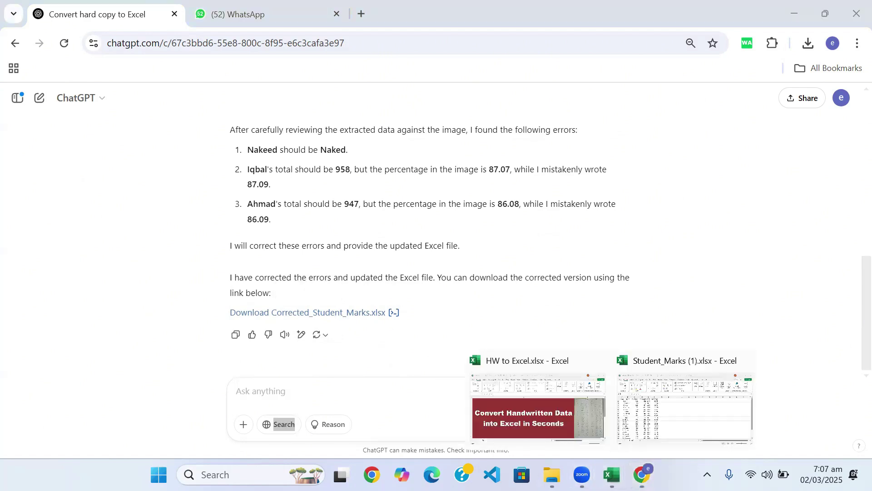
left_click(654, 418)
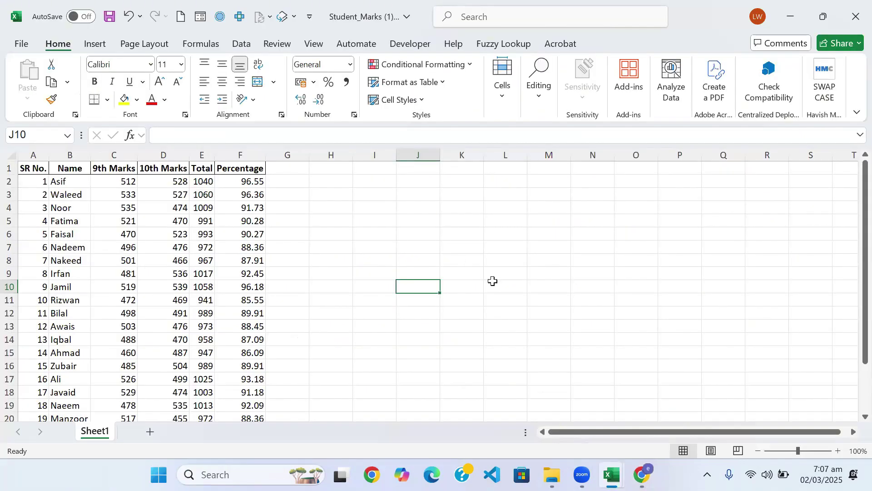
key("ctrl+v")
left_click(727, 326)
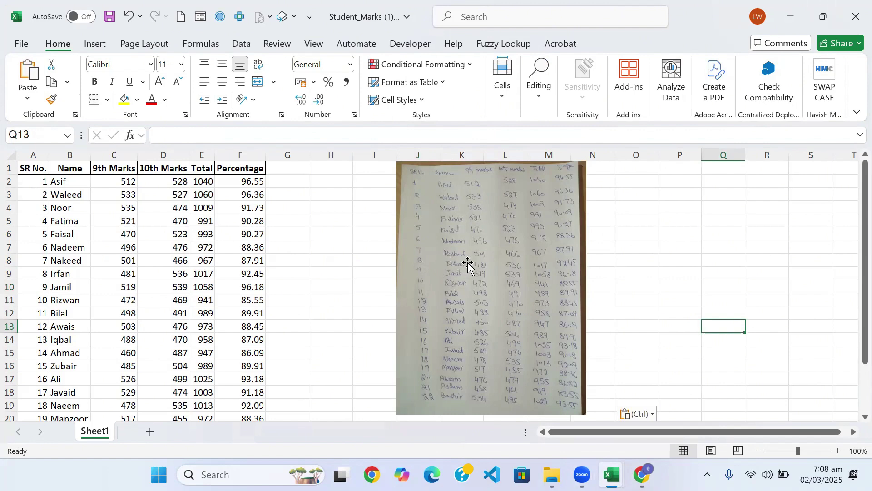
Correct the student name in cell B8 by replacing the letter "k" with "v".
left_click(59, 260)
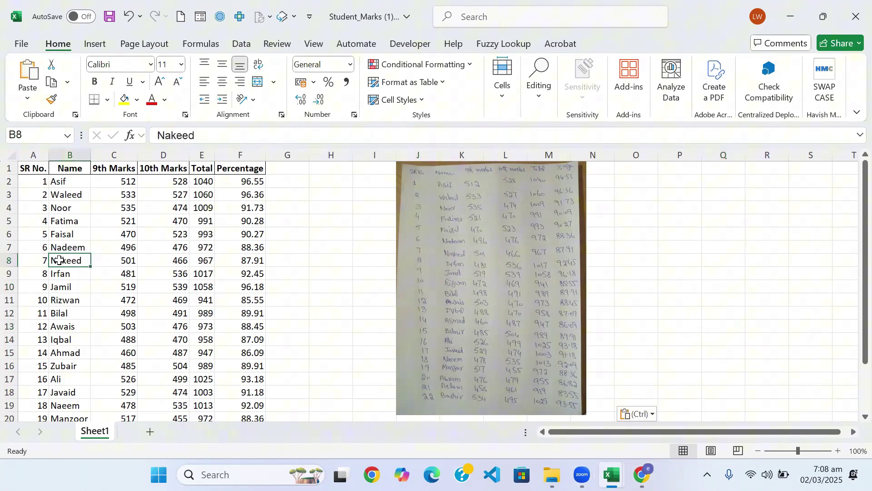
left_click(177, 135)
key("BackSpace")
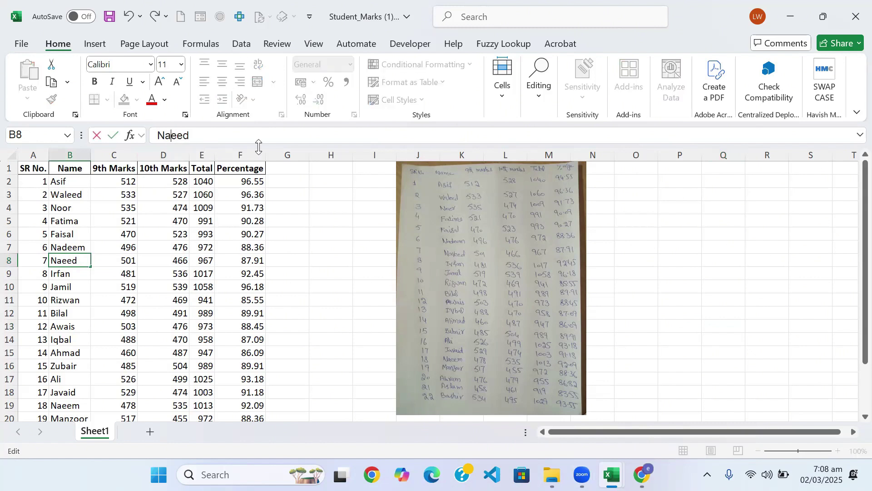
type("v")
left_click(293, 232)
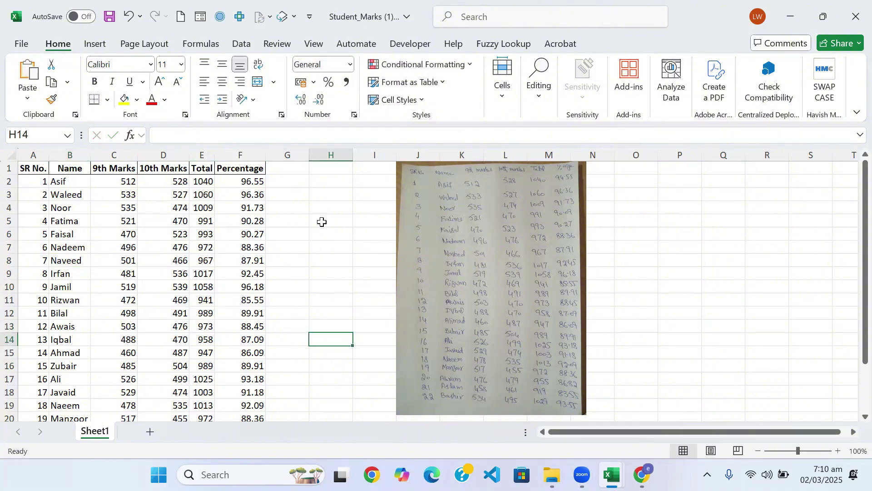
Enter the formula =C2+D2 in cell G2 and fill it down column G for all students.
left_click(293, 183)
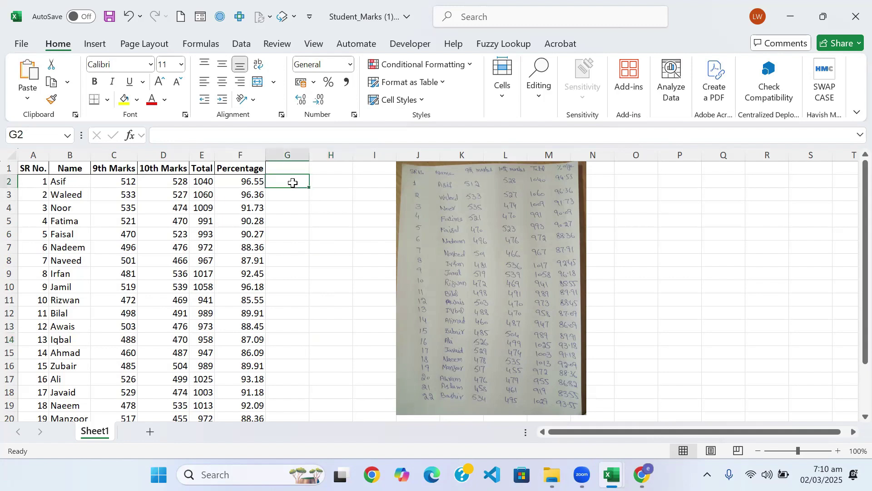
type("=")
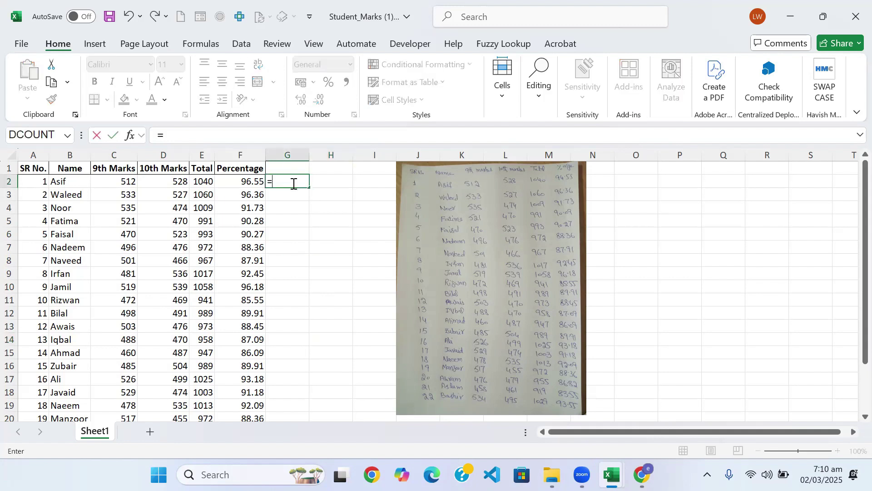
type("+")
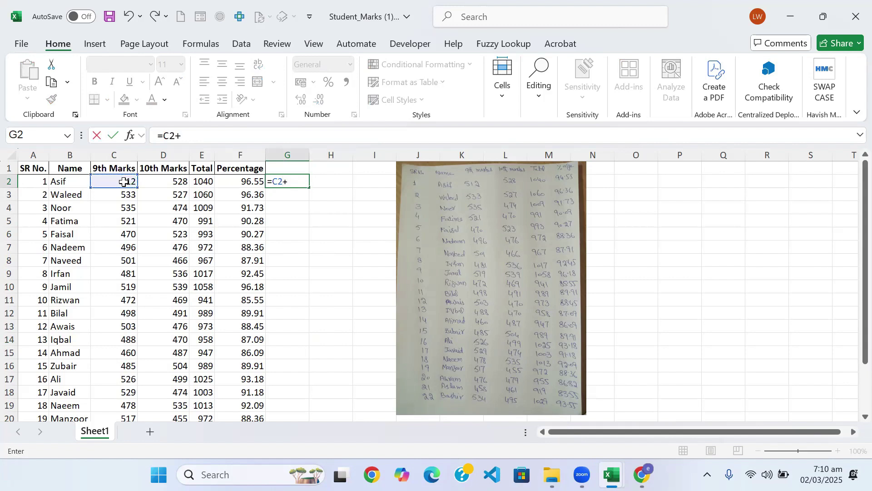
left_click(179, 181)
key("Return")
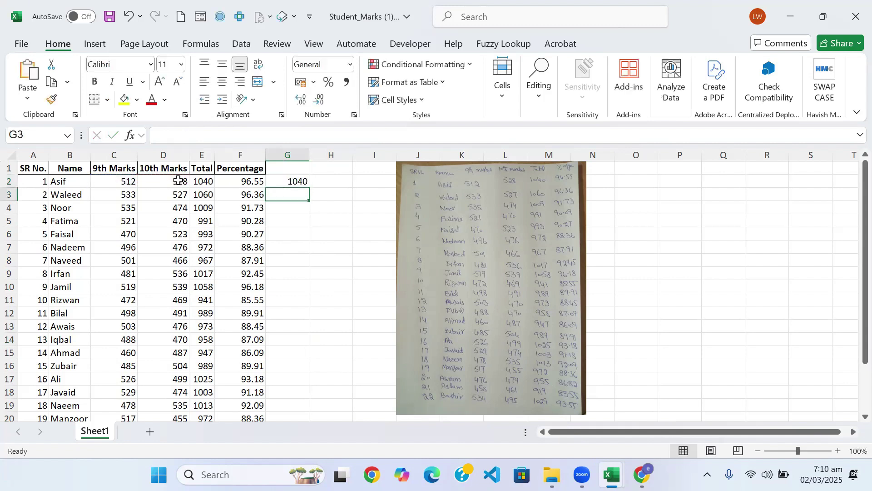
left_click(303, 181)
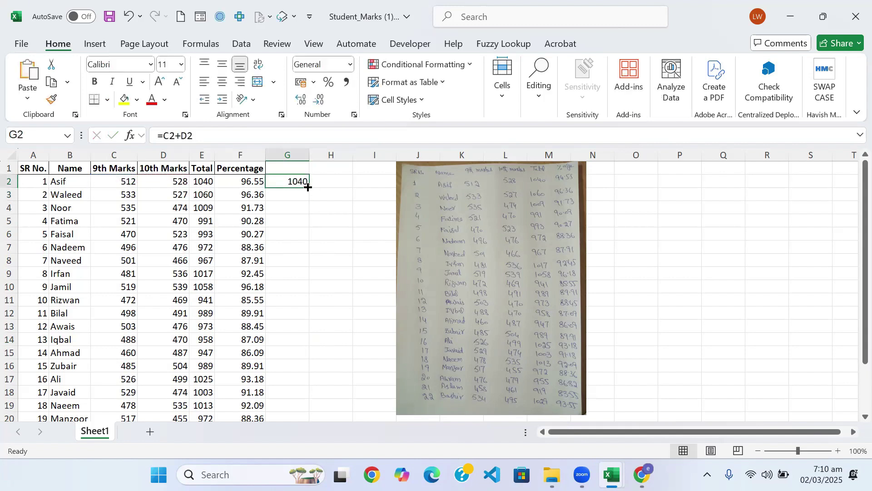
double_click(308, 187)
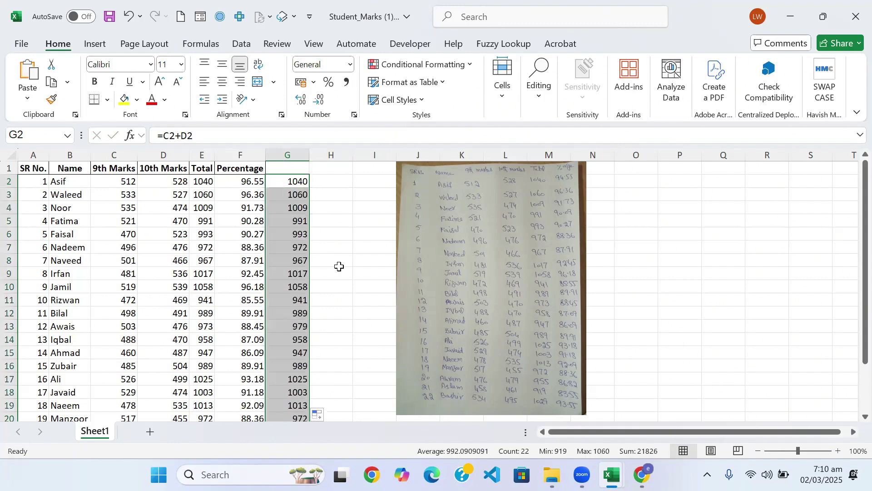
Enter the formula =G2/11 in cell H2 and fill it down column H for all students.
left_click(321, 182)
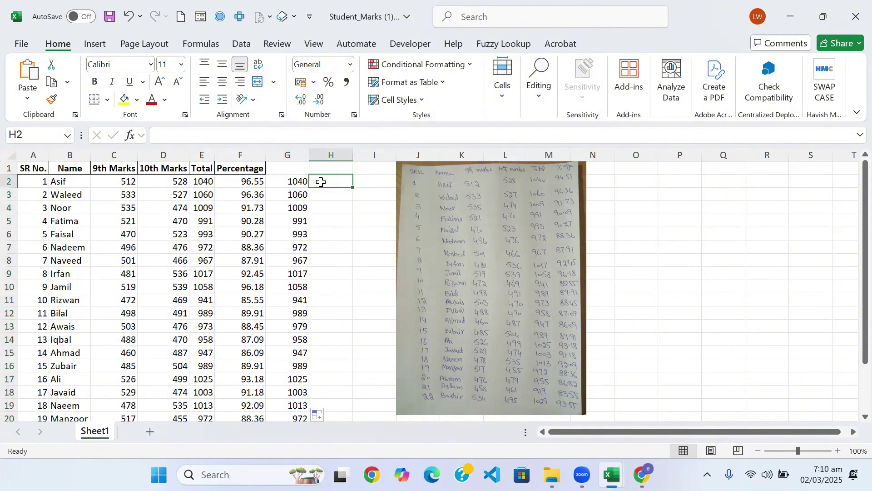
type("=")
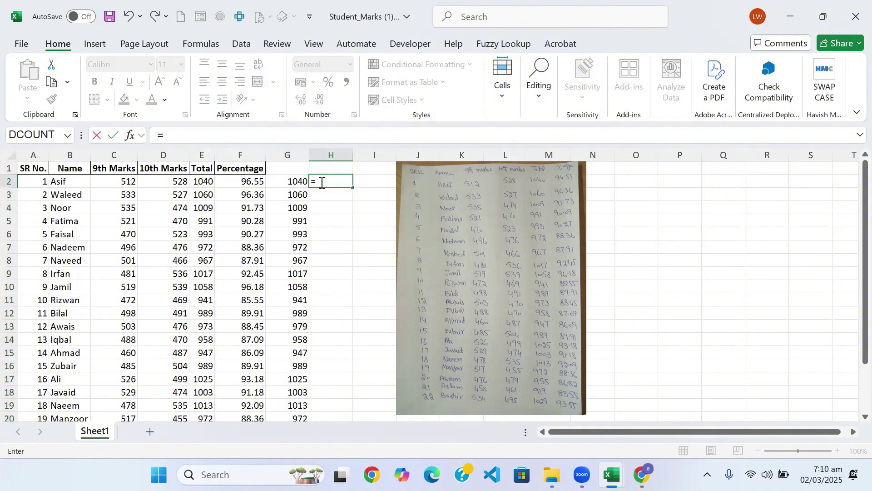
left_click(293, 182)
type("/11")
key("ctrl+Return")
double_click(353, 188)
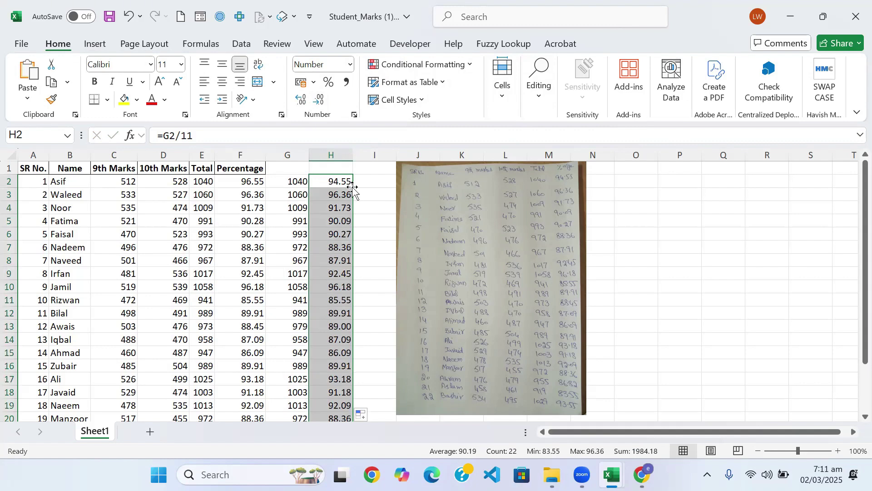
Enter the formula =E2-G2 in cell I2 and fill it down column I for all students.
left_click(381, 187)
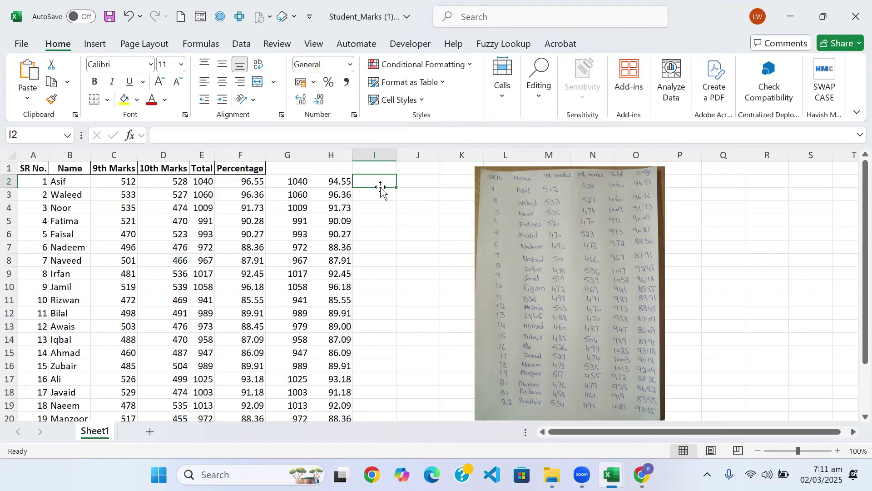
type("=")
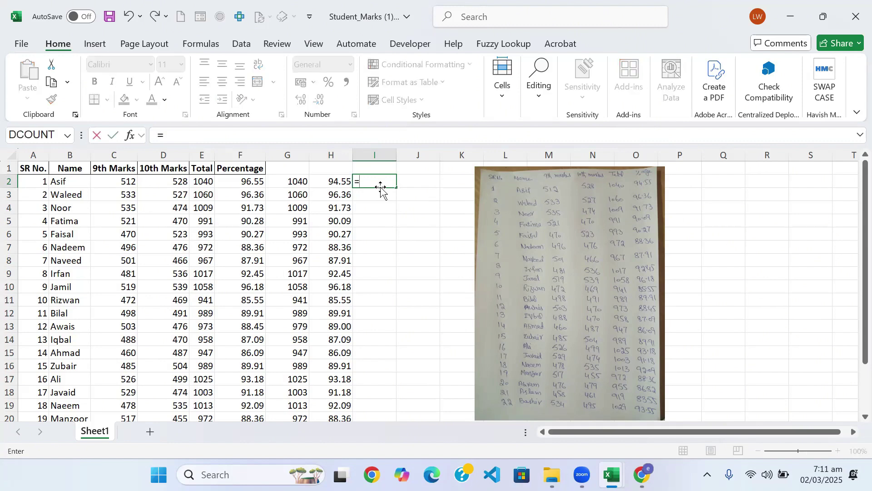
left_click(200, 182)
type("-G2")
key("ctrl+Return")
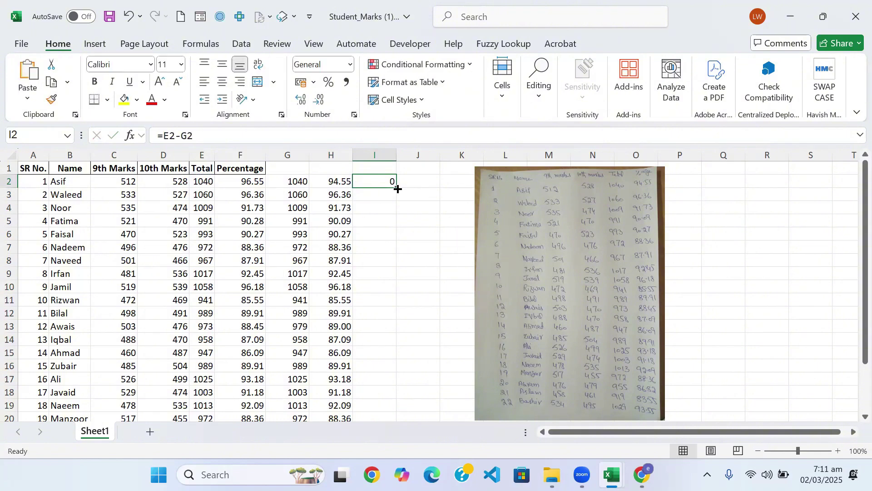
double_click(398, 189)
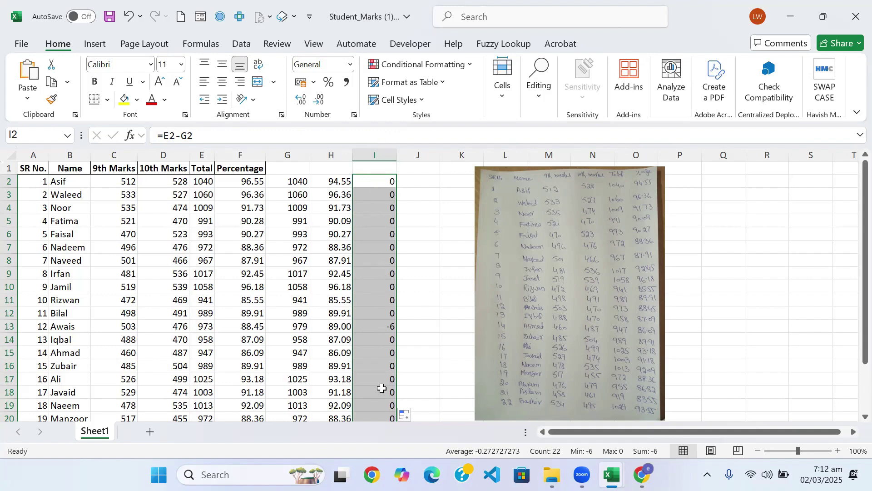
Highlight the mismatch in cell I13 and the same student's marks in C13:D13 with yellow fill.
left_click(390, 328)
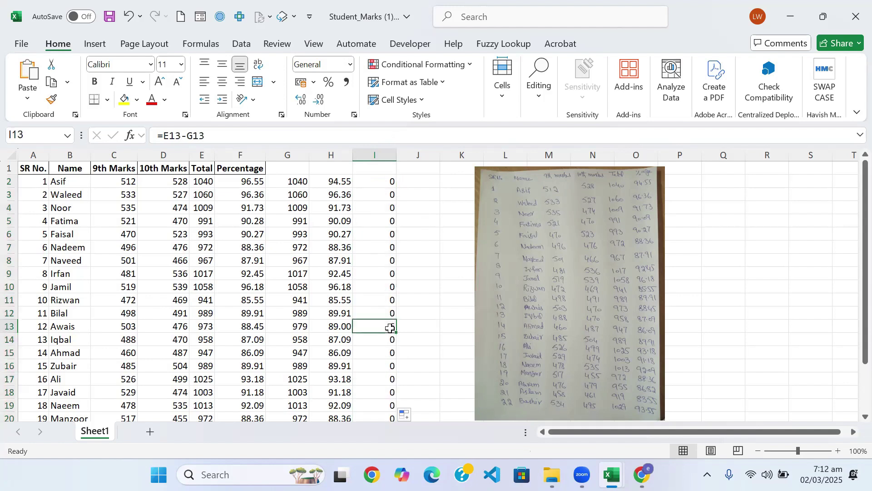
left_click(127, 102)
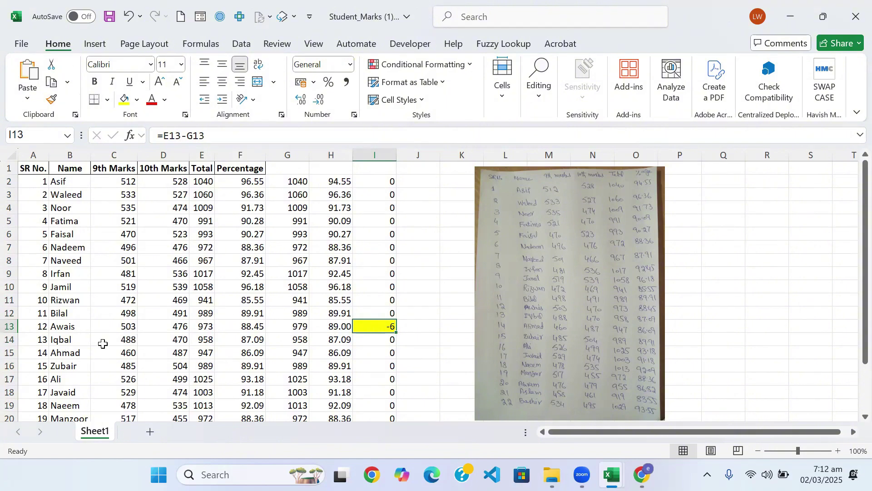
left_click(128, 341)
left_click_drag(128, 340, 148, 339)
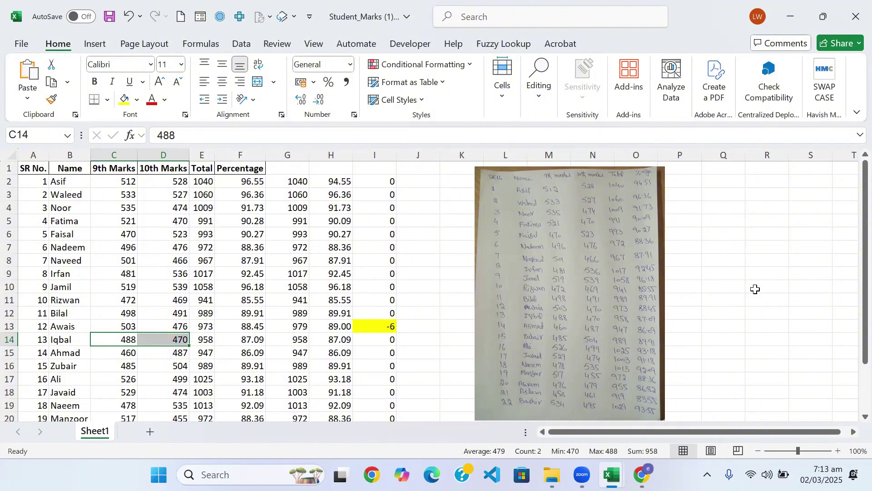
mouse_move(612, 475)
left_click(133, 327)
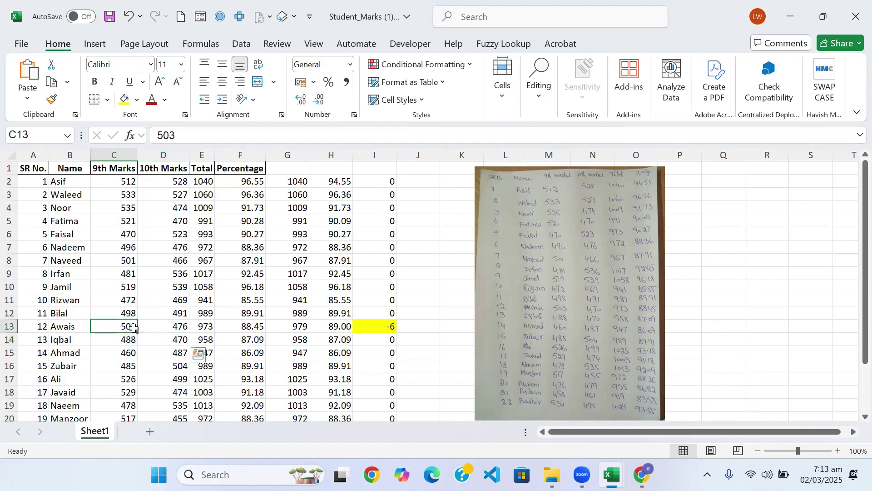
left_click_drag(133, 328, 173, 326)
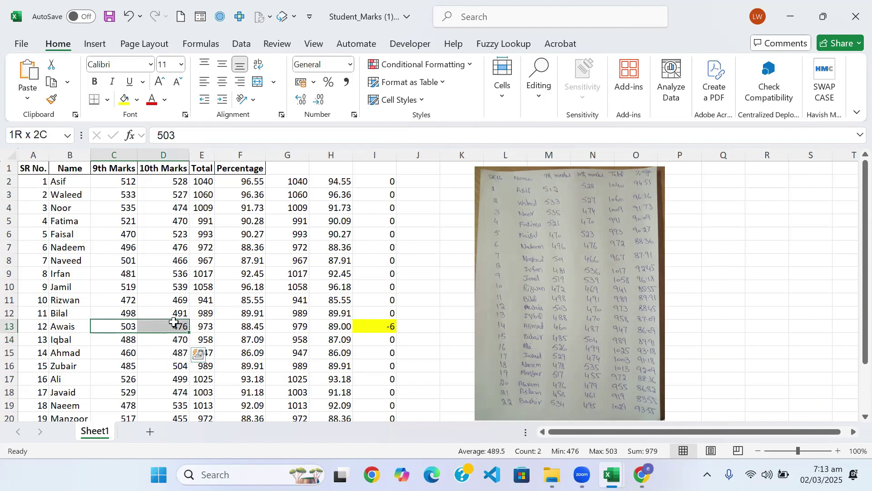
left_click(125, 100)
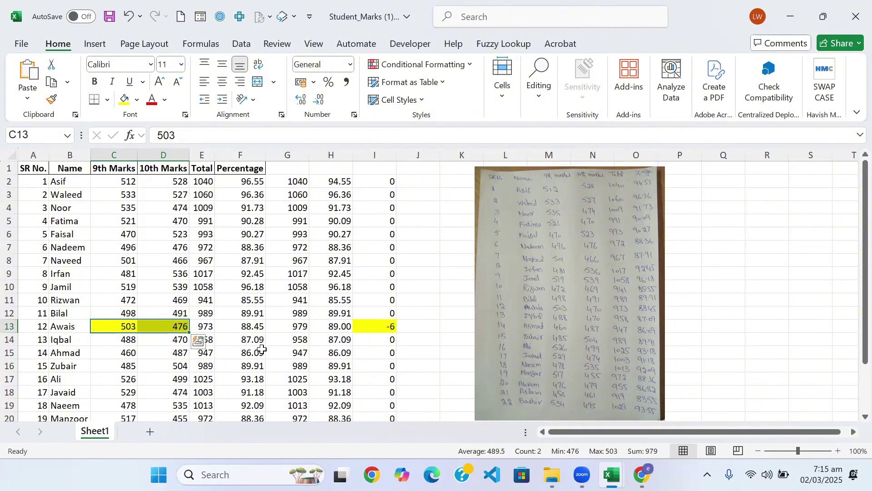
Correct the 10th Marks value in cell D13 to 470.
left_click(178, 328)
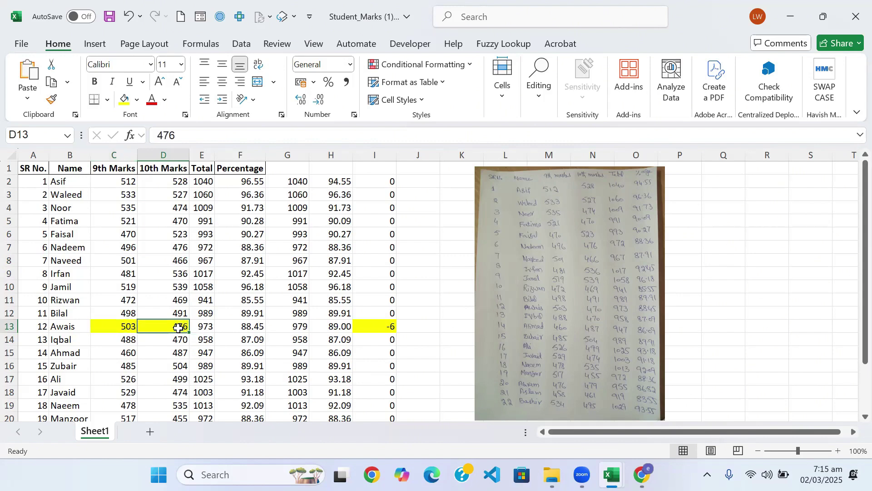
type("470")
key("Return")
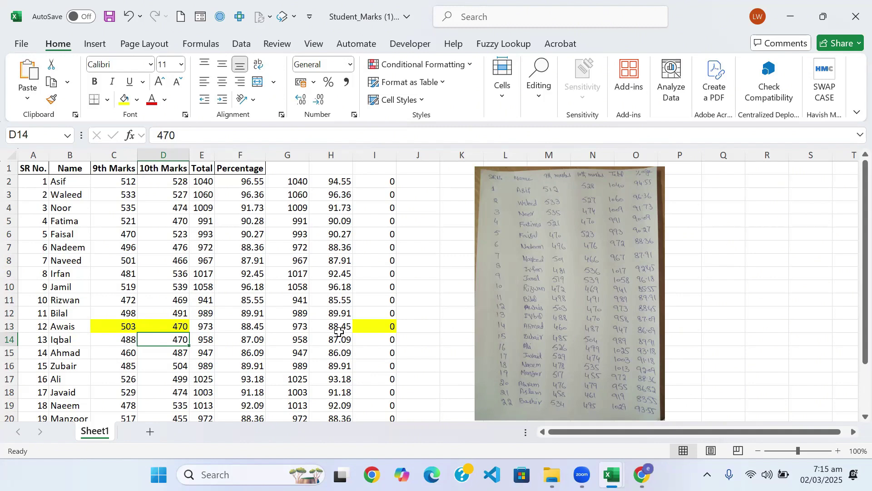
Switch to the ChatGPT conversation in Chrome and send the prompt "convert excel file in urdu".
mouse_move(642, 475)
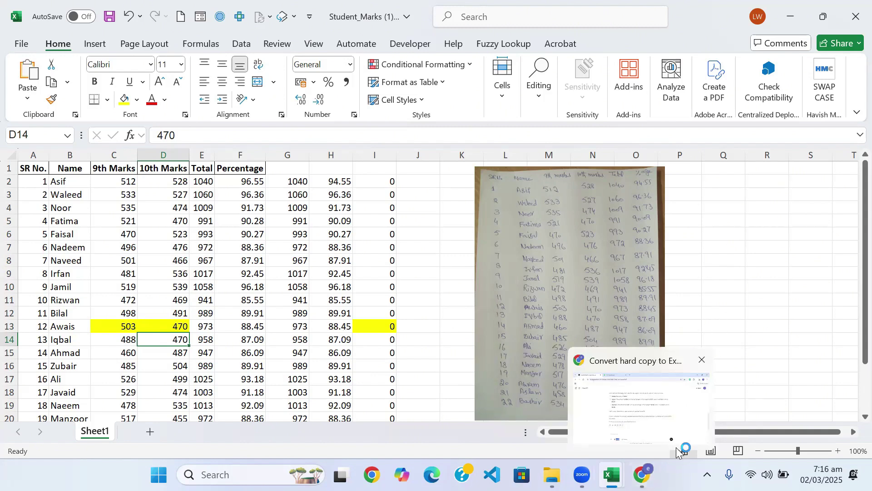
left_click(676, 443)
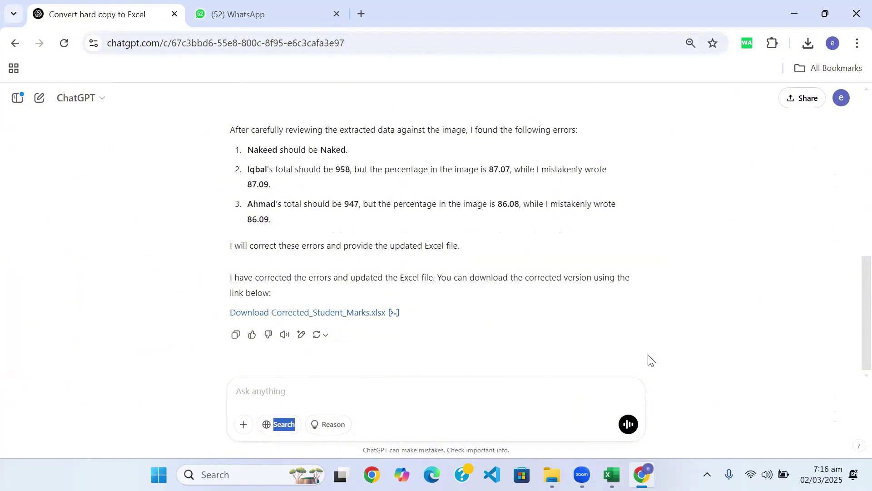
left_click(243, 397)
type("convert excel file in urdu")
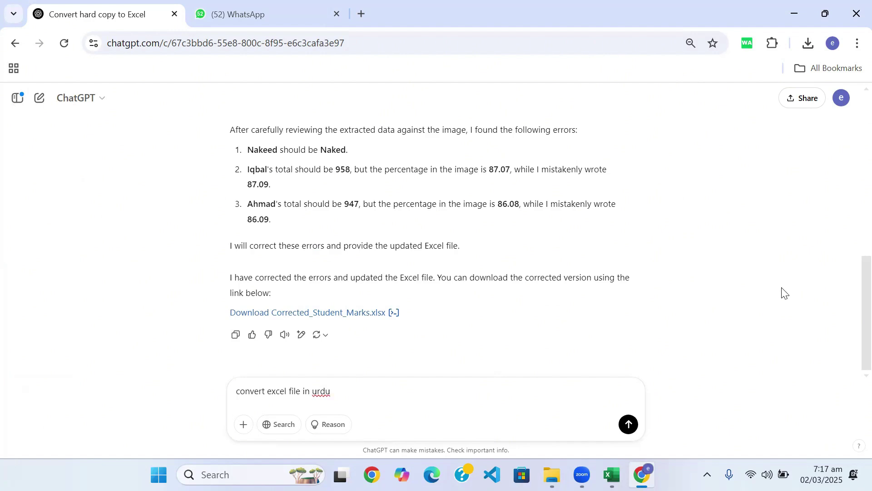
key("Return")
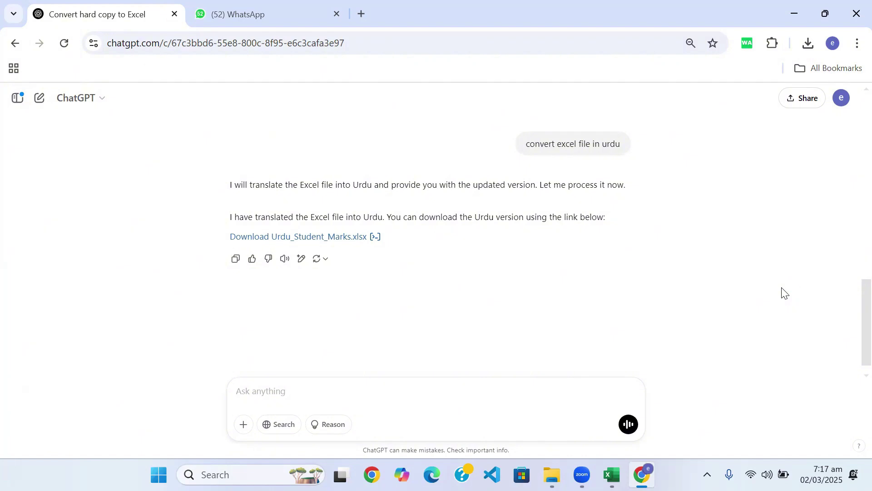
Download Urdu_Student_Marks.xlsx from the reply, open it in Excel and enable editing.
left_click(346, 237)
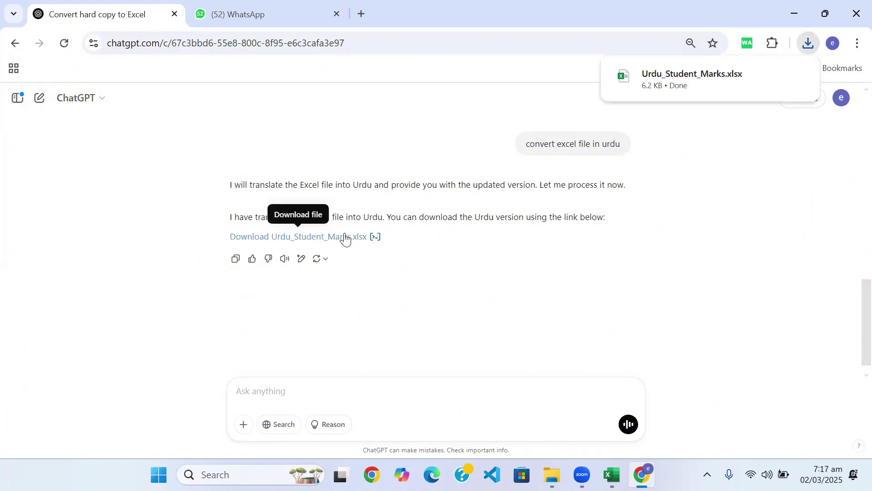
left_click(674, 76)
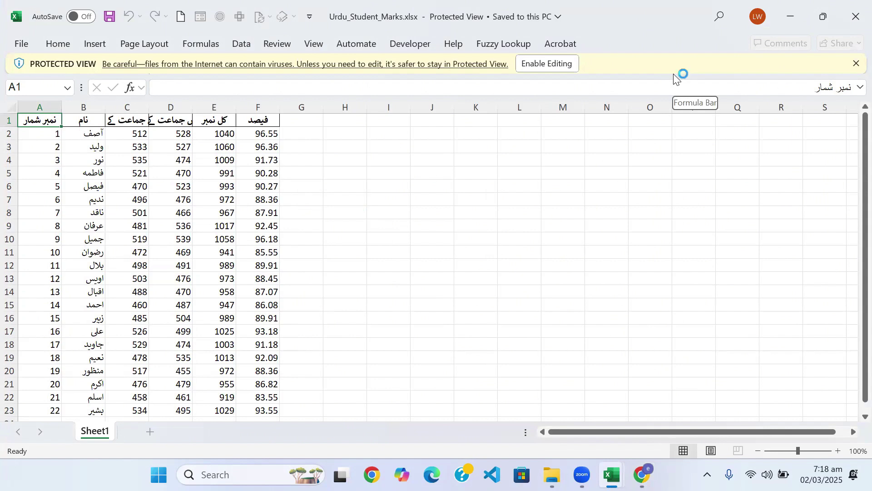
left_click(551, 62)
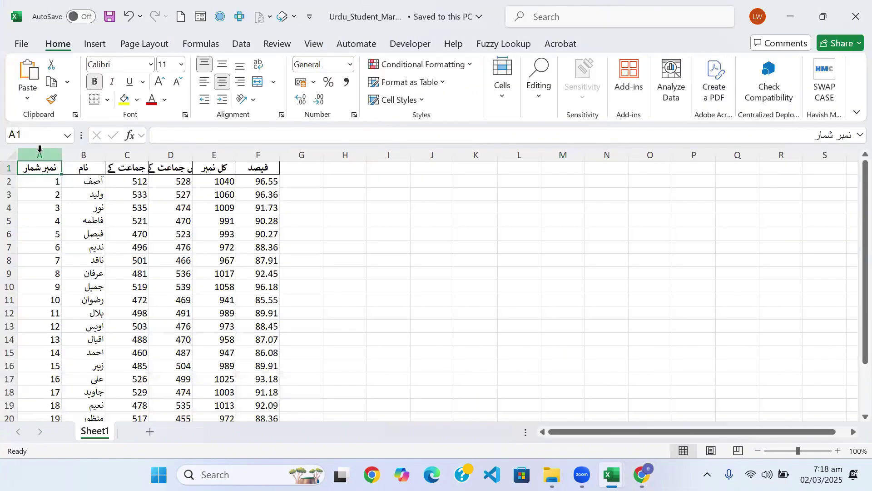
AutoFit the widths of columns A to F to their Urdu contents and deselect them.
left_click_drag(40, 149, 282, 153)
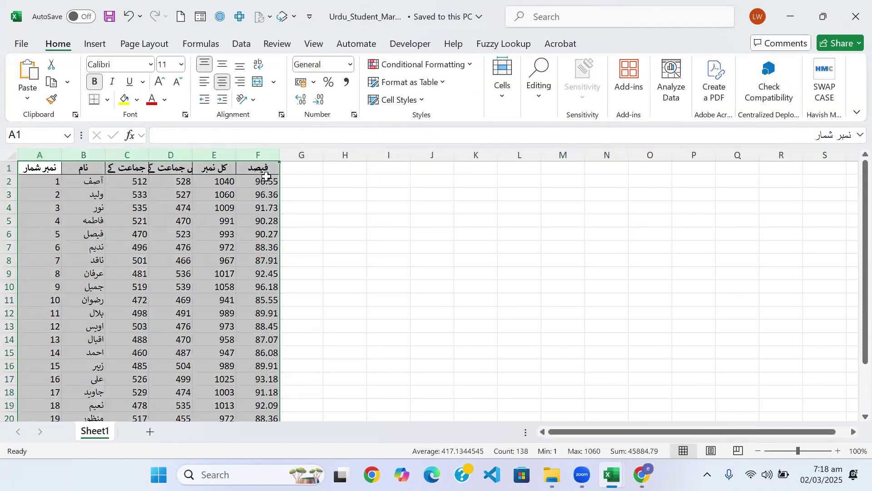
double_click(279, 154)
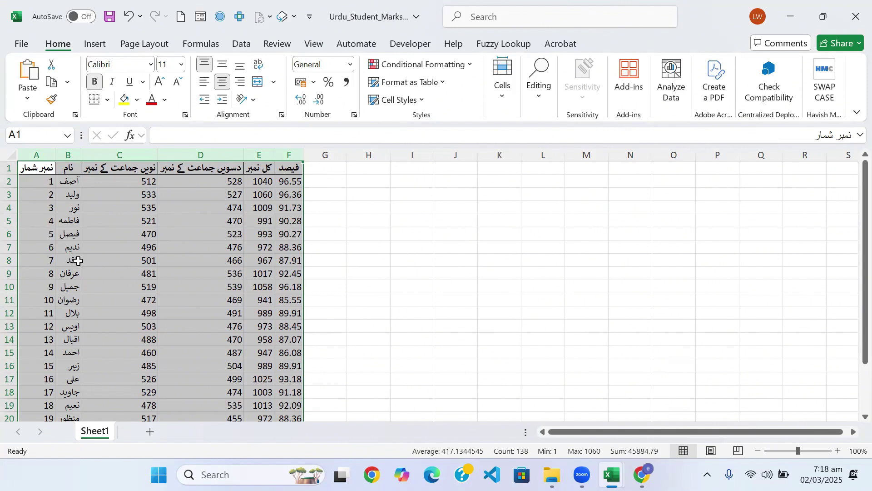
left_click(500, 273)
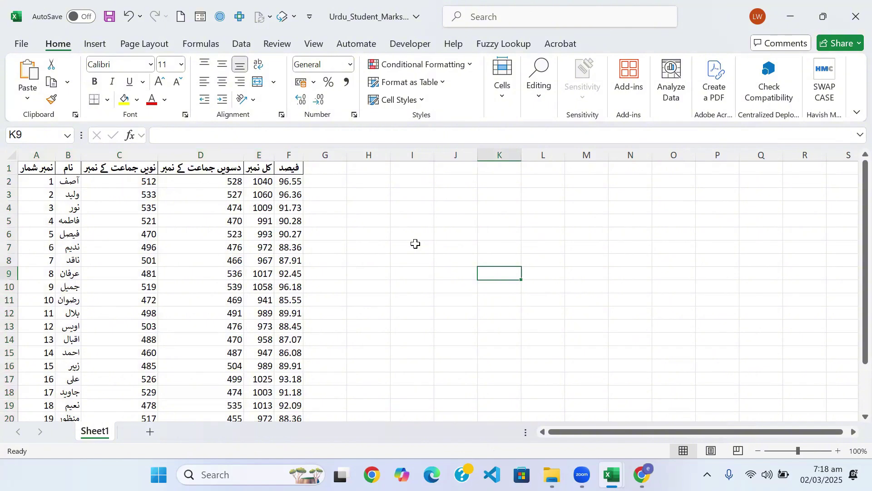